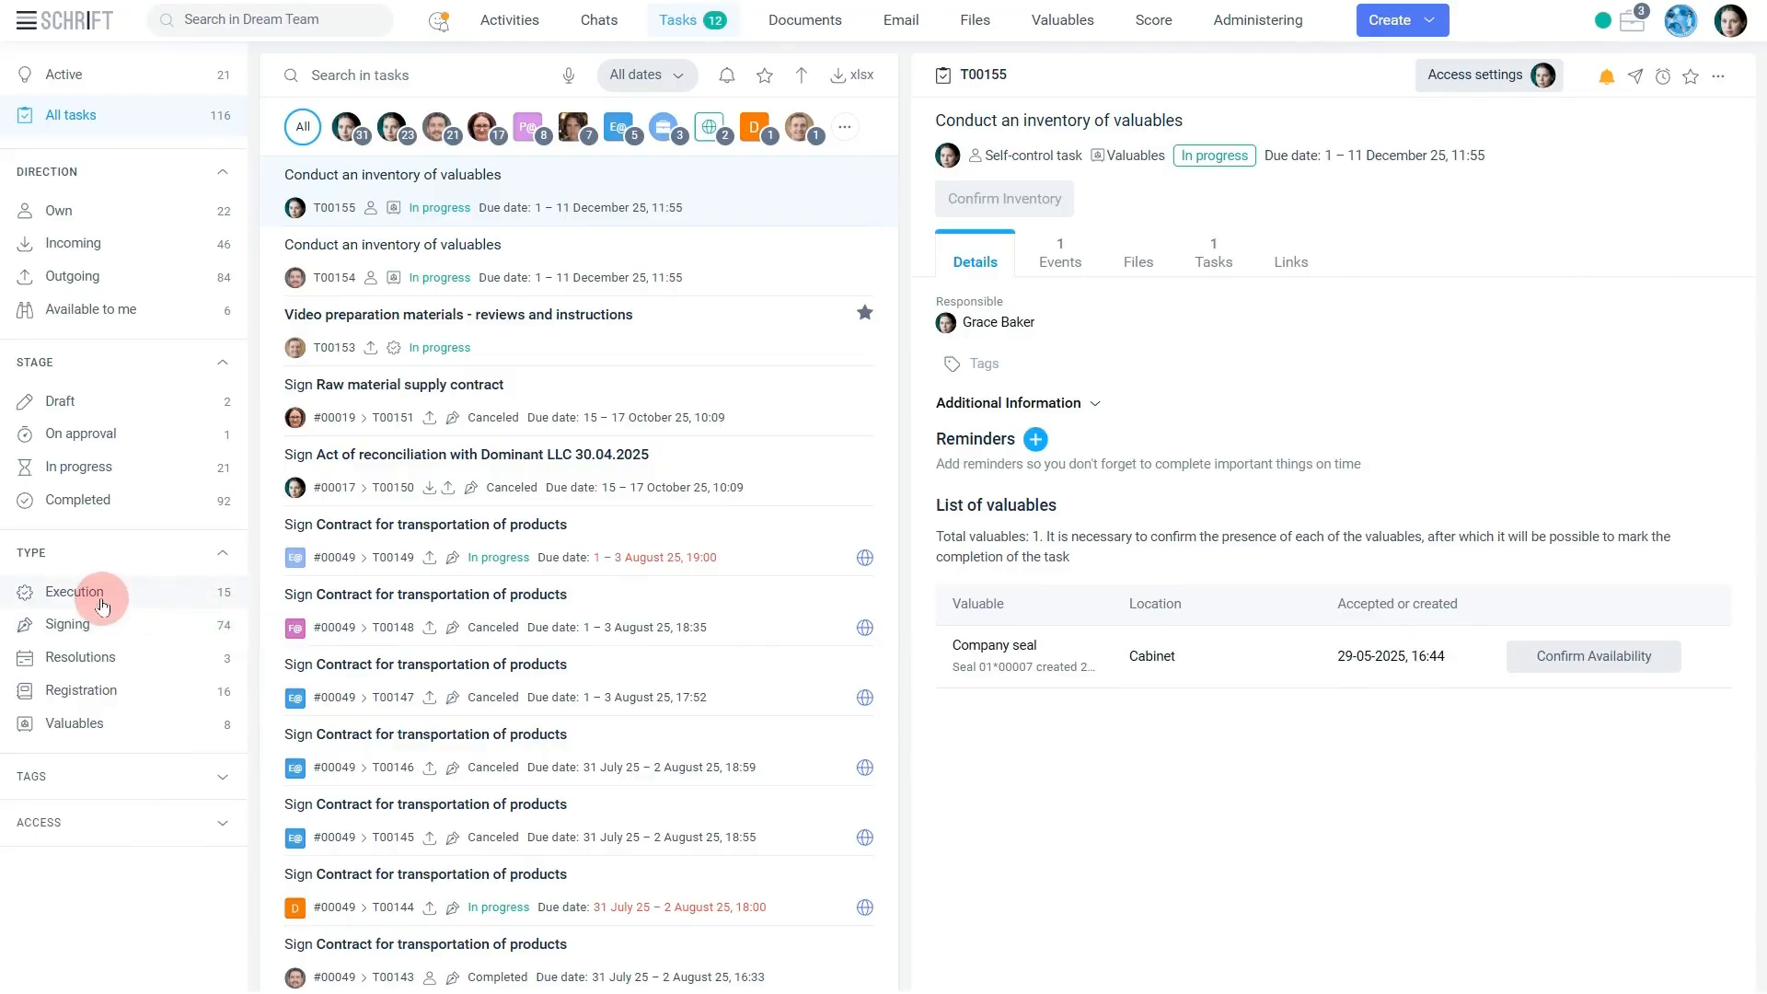
Filter all tasks by type, going through Execution, Signing, Resolutions, Registration and Valuables.
click(83, 593)
click(82, 631)
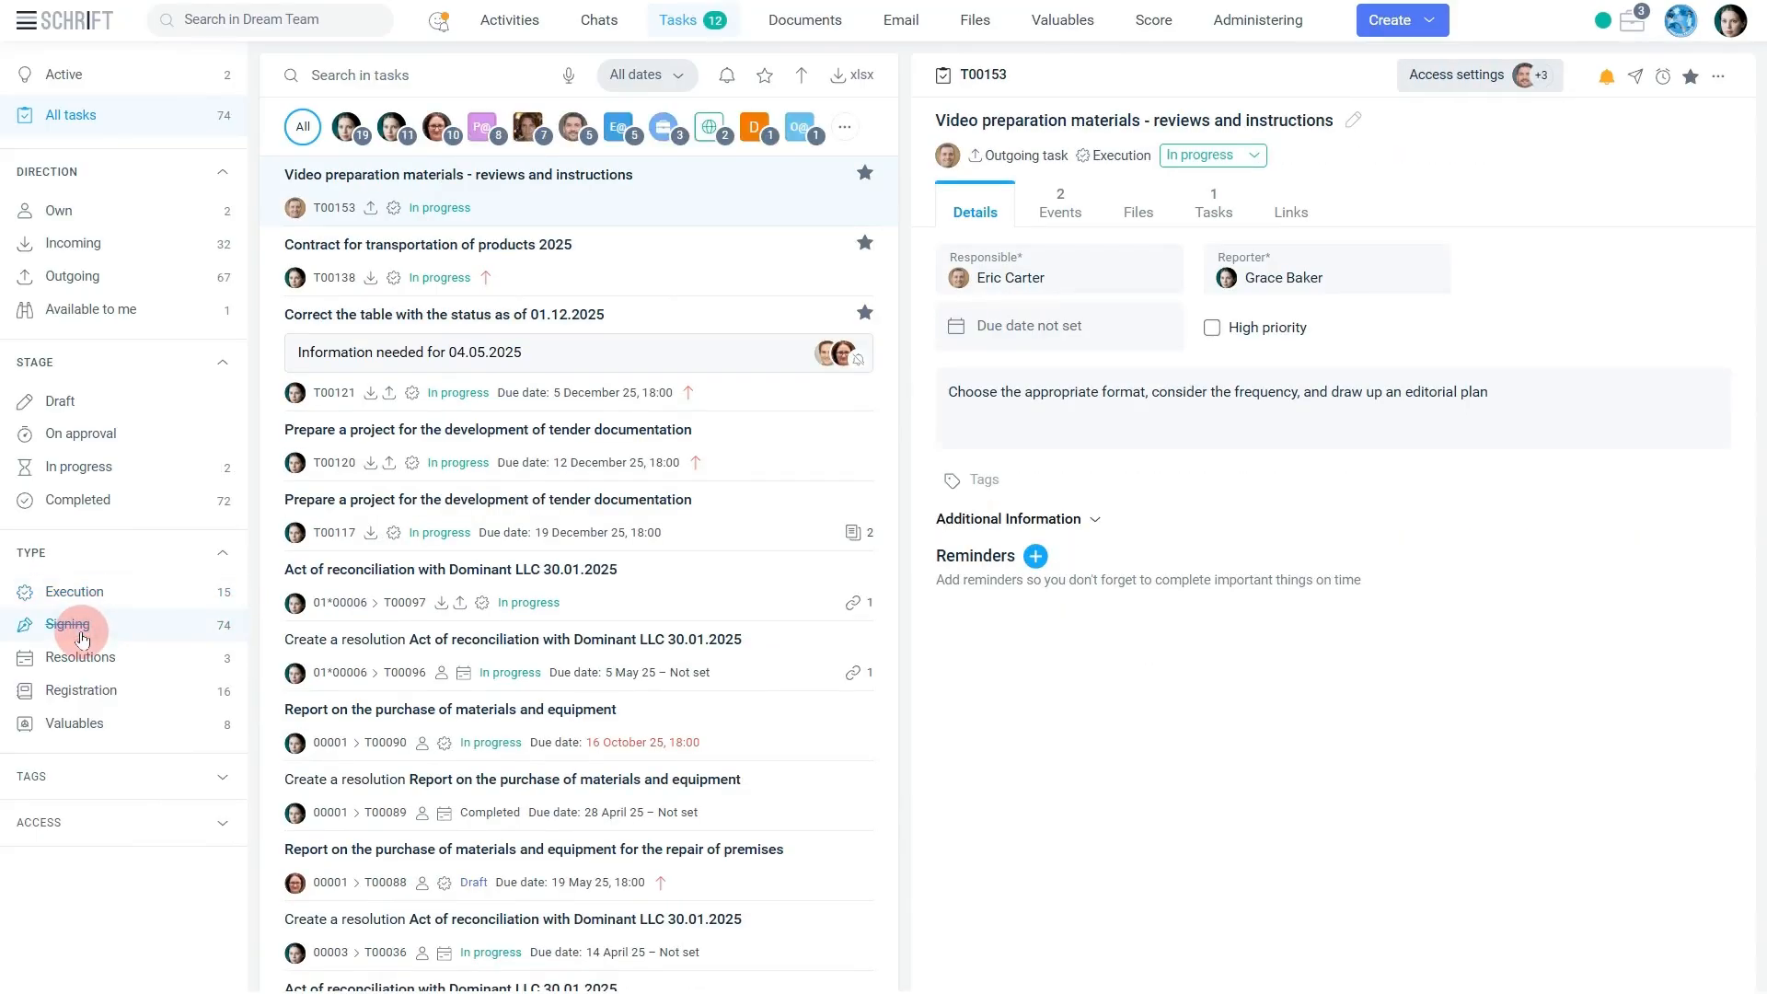
click(69, 659)
click(67, 692)
click(67, 723)
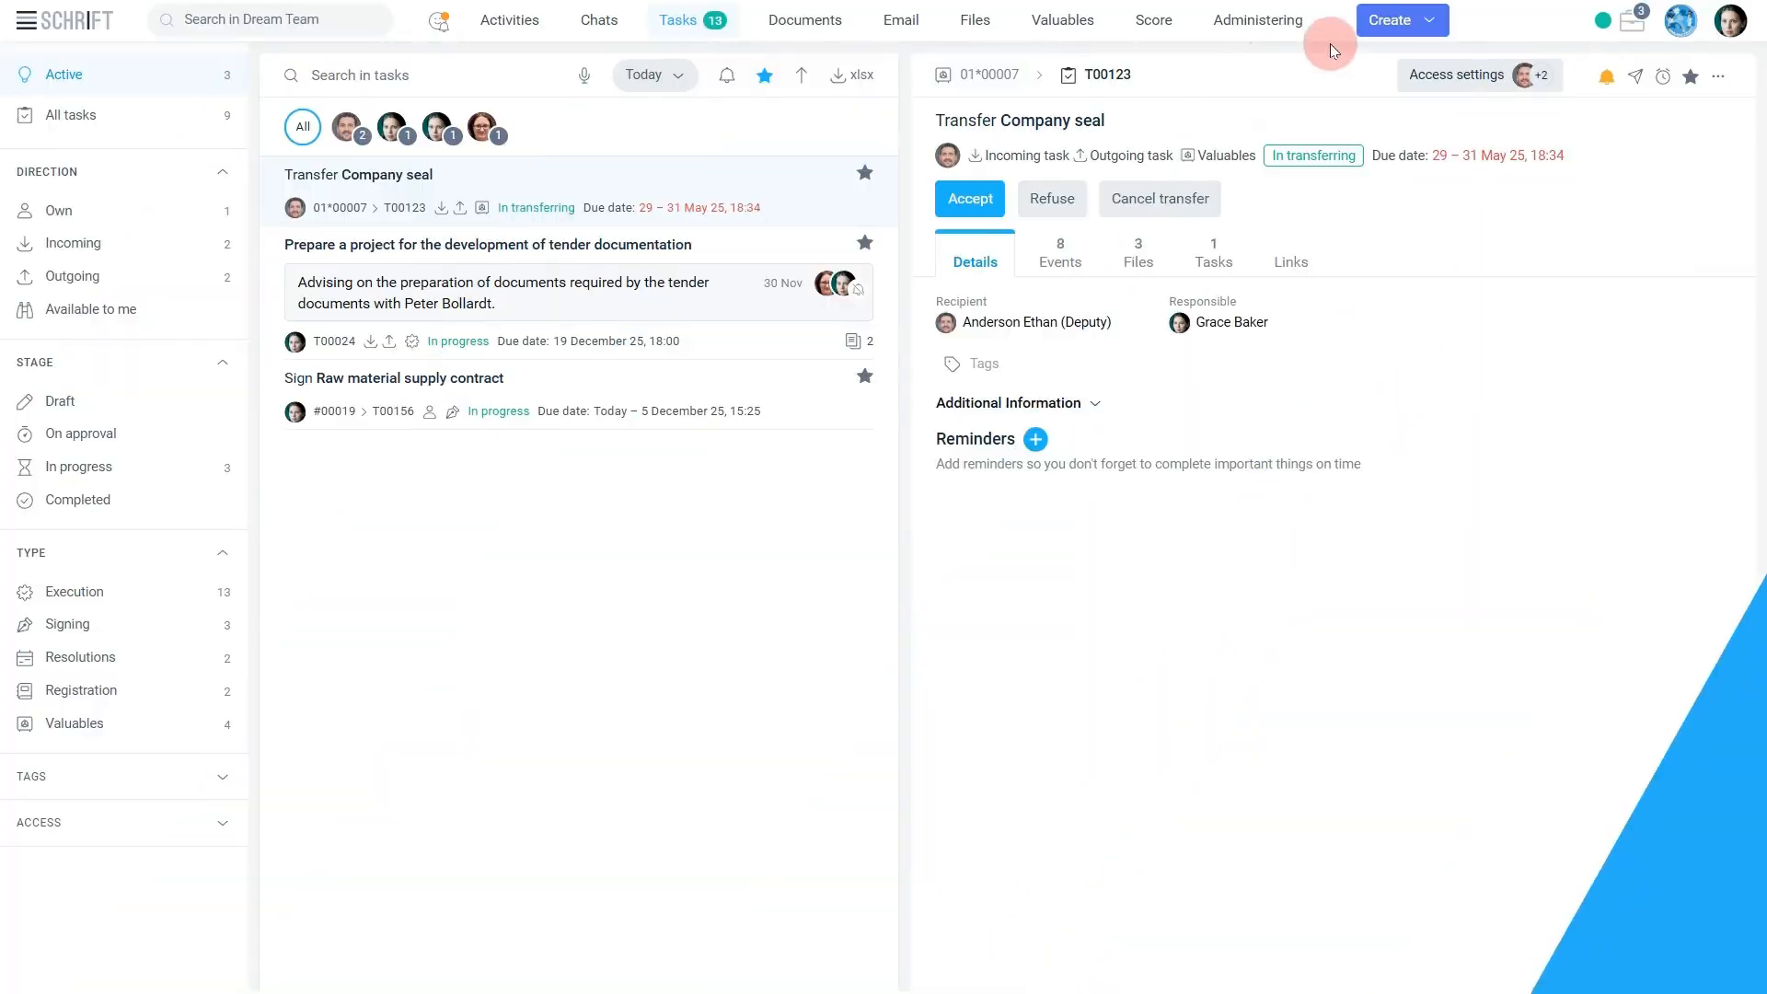
Create an execution task titled "Create an advertising layout" and assign an employee as its responsible person.
click(1381, 24)
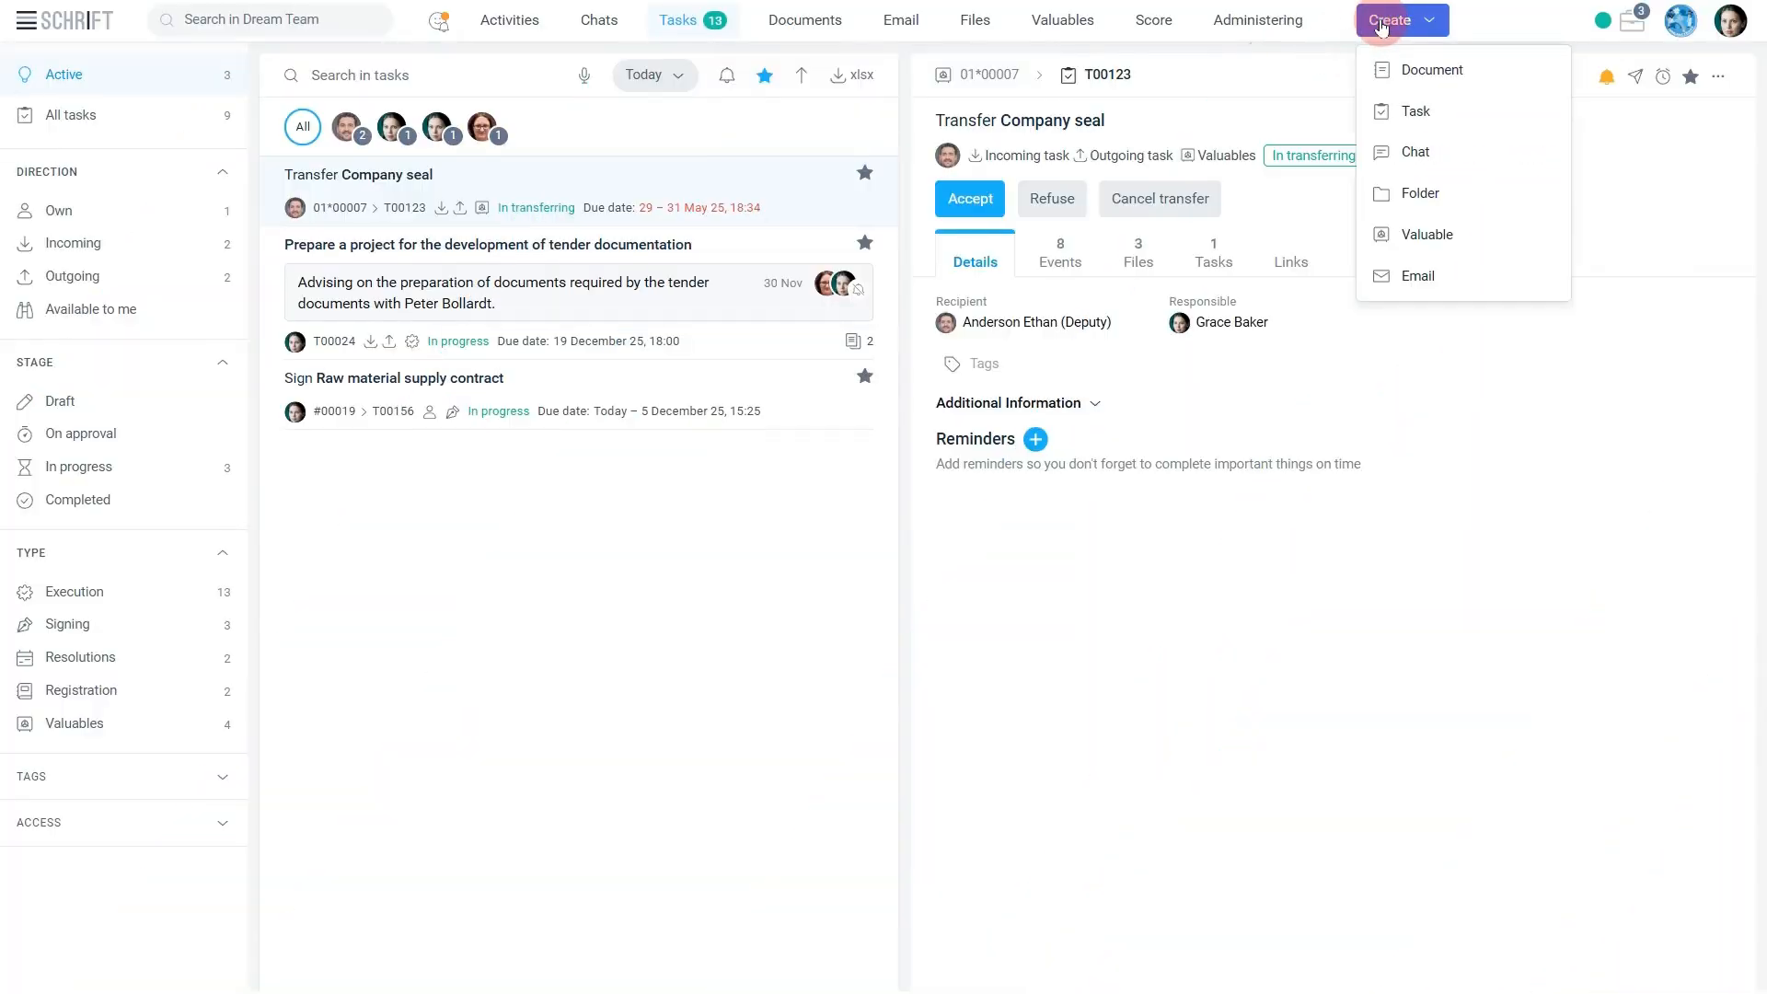
click(1408, 109)
click(982, 221)
text(Create an advertising layout)
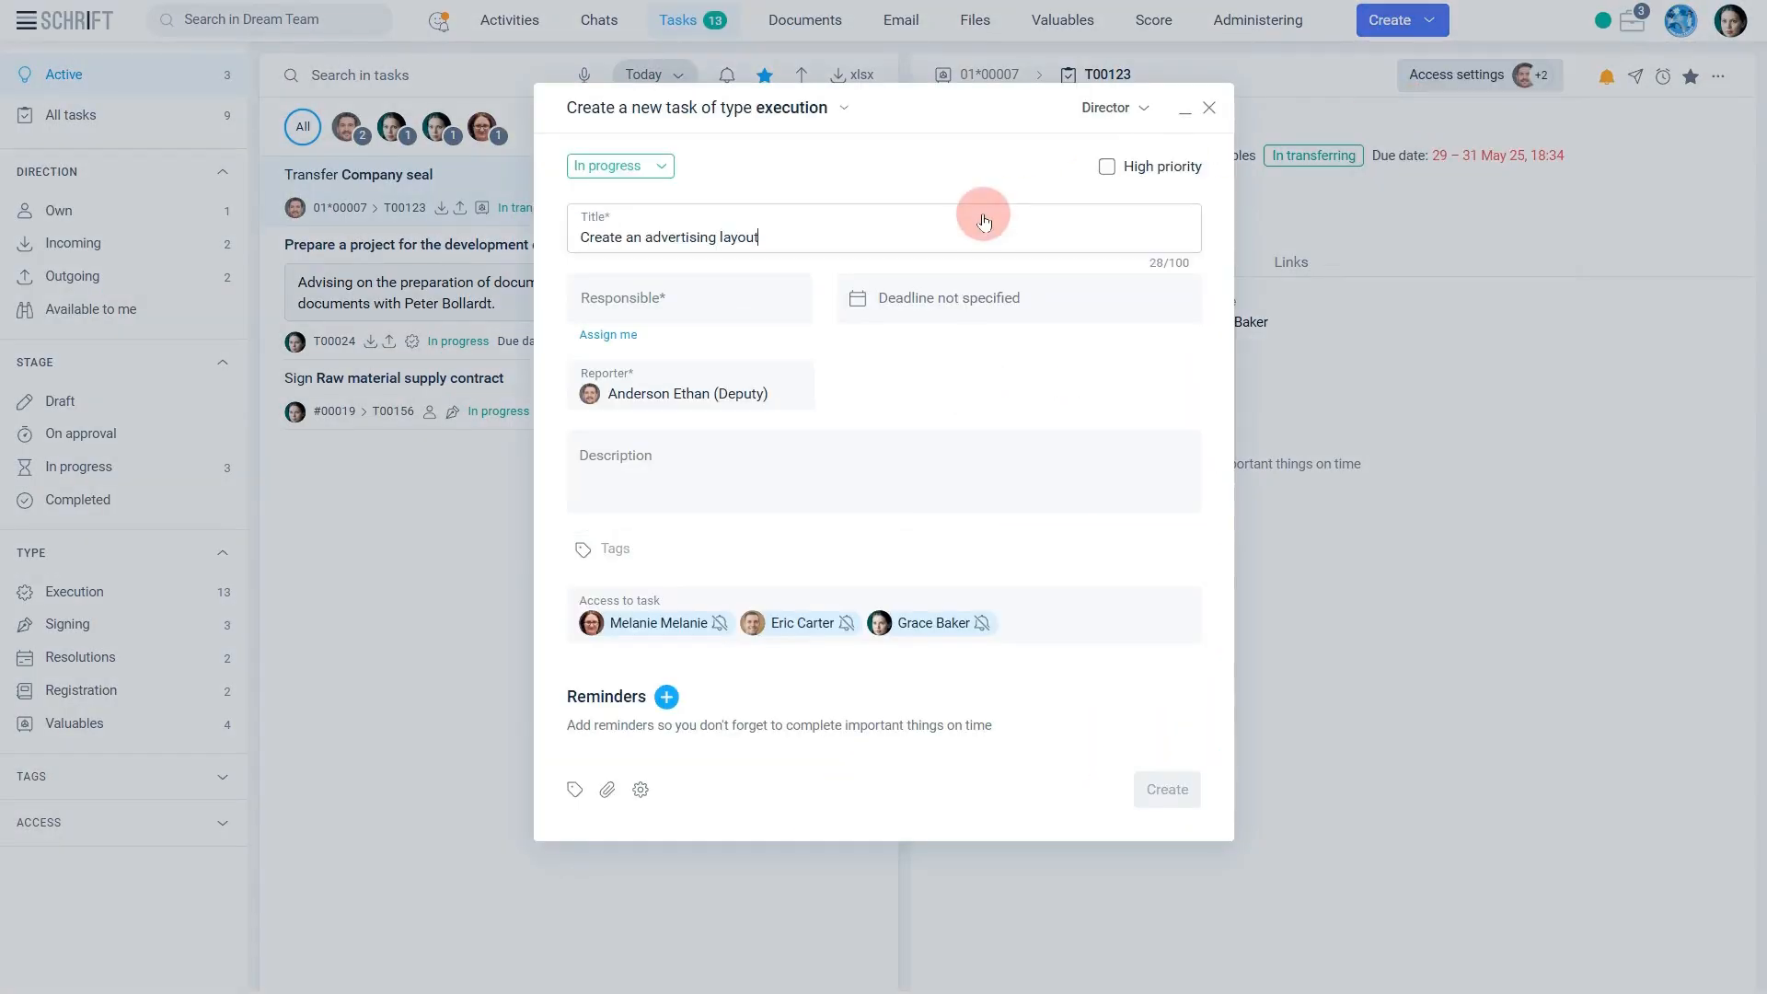
click(675, 293)
click(675, 398)
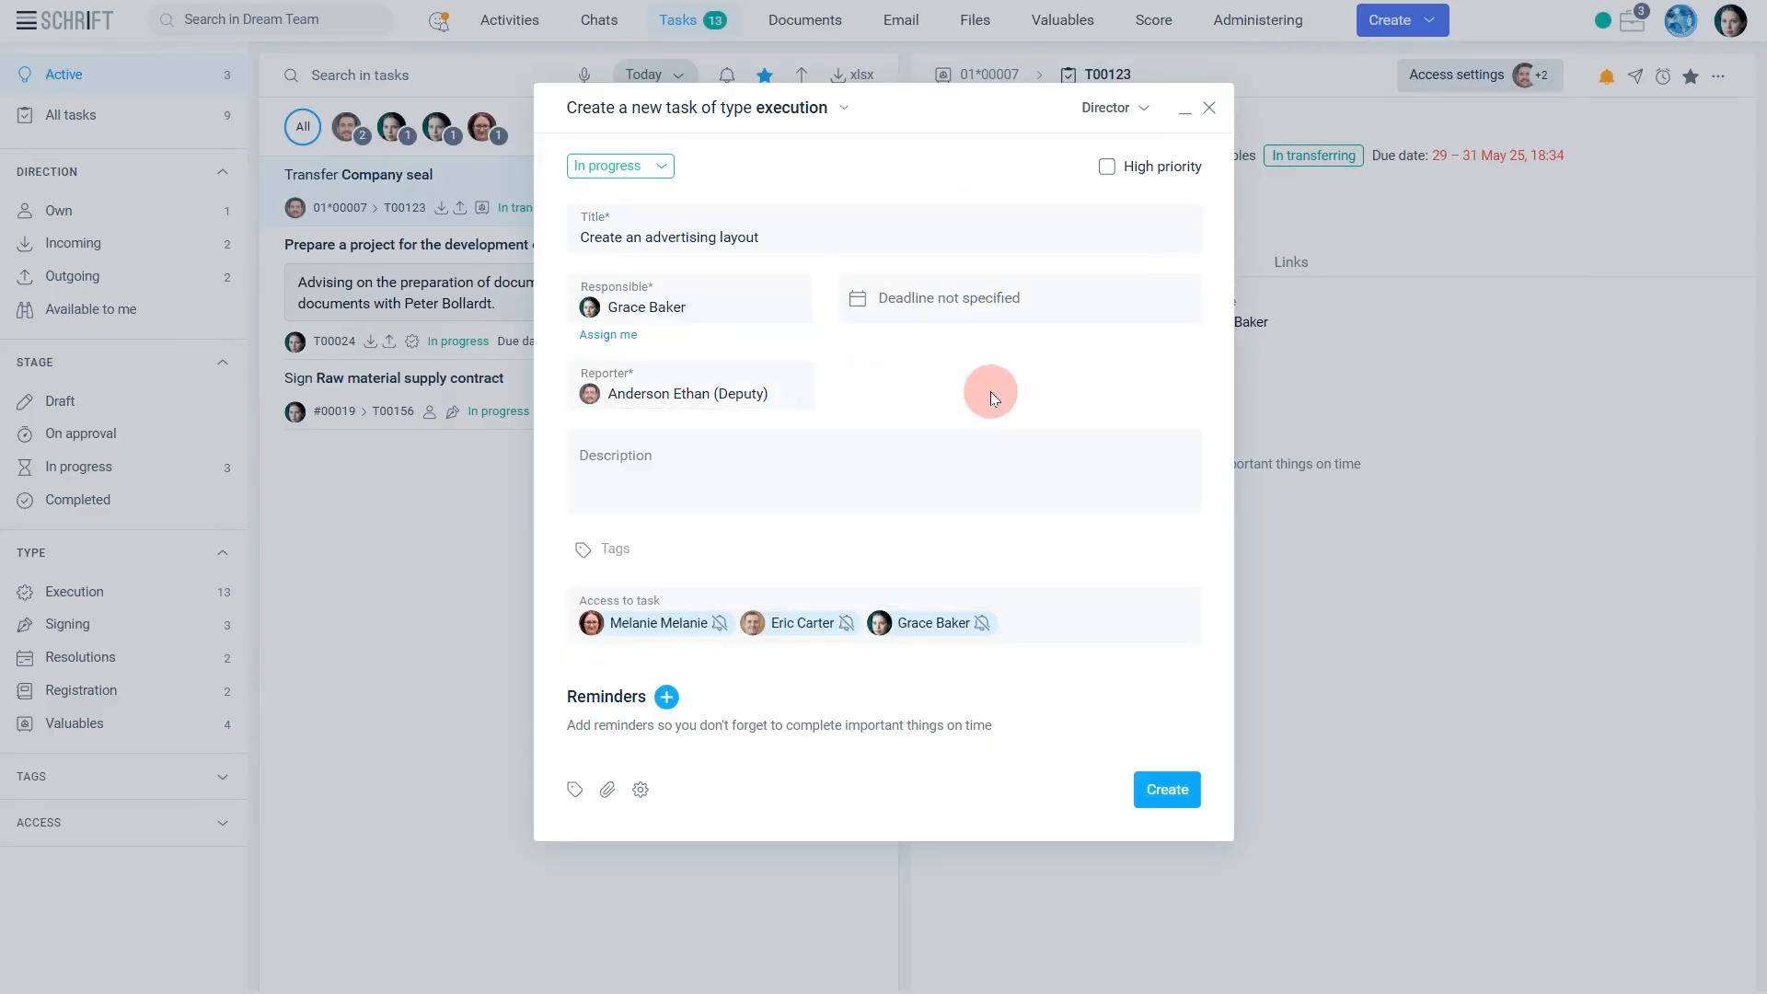
click(1162, 793)
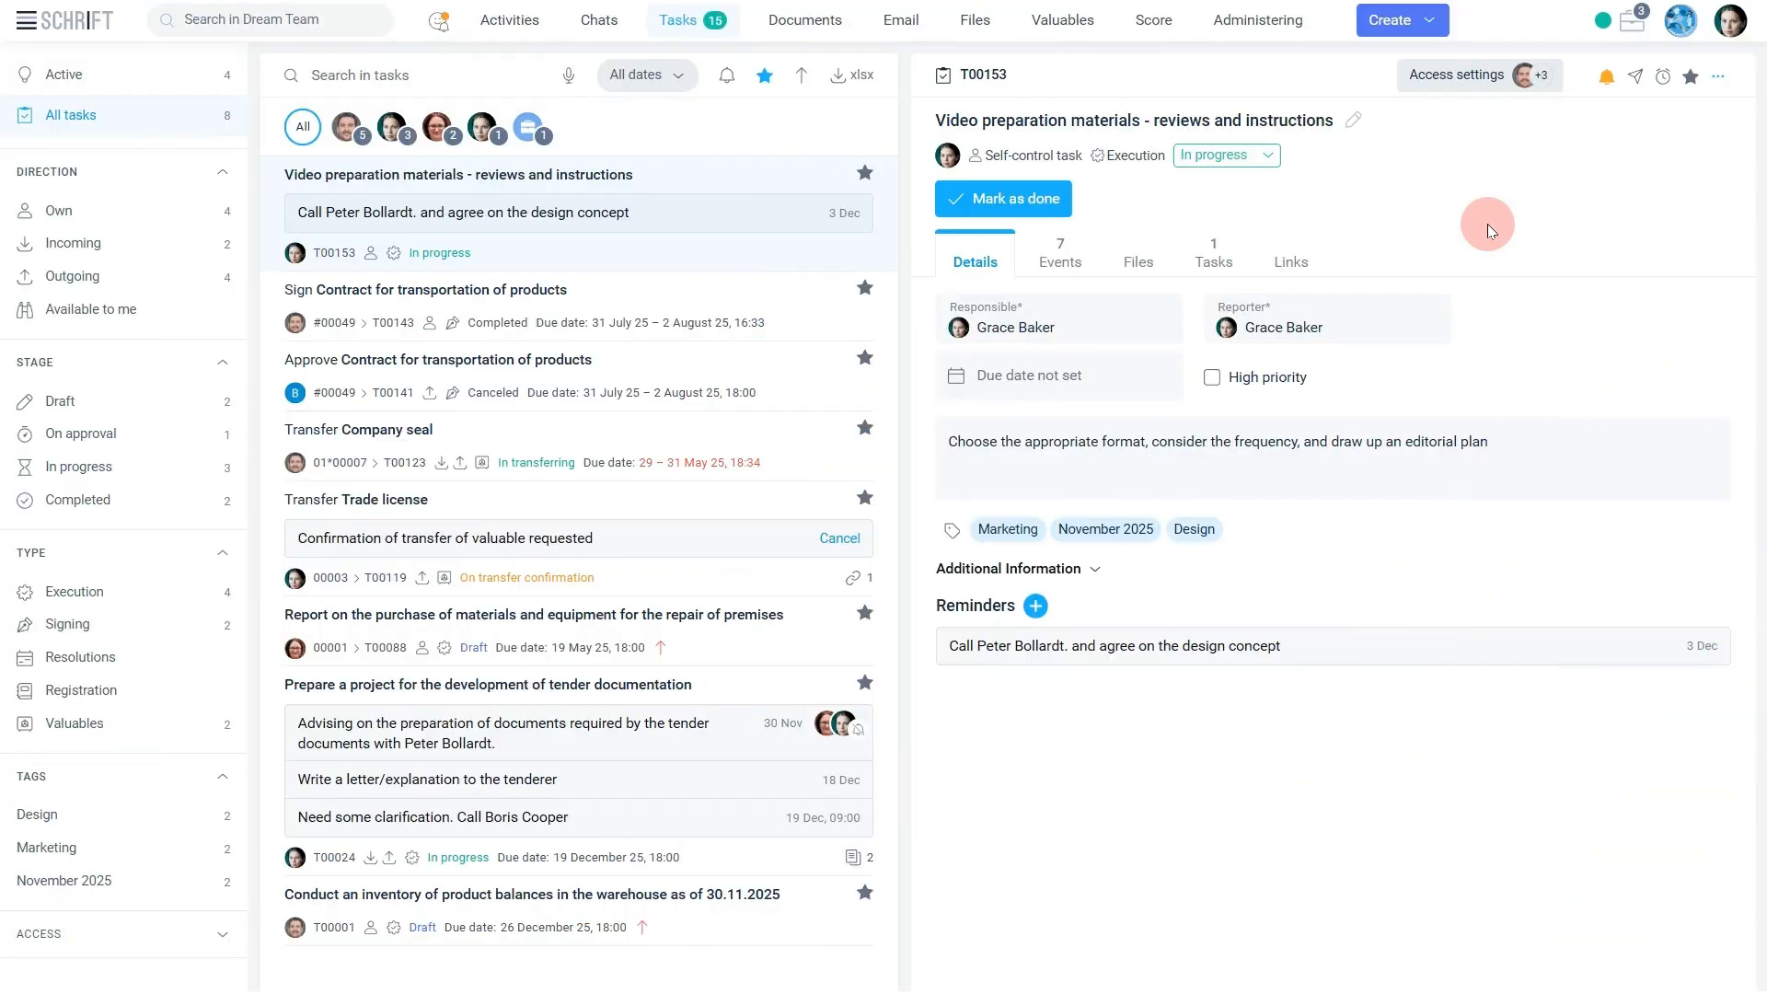
Start a copy of the "Video preparation materials - reviews and instructions" task and make the Financier responsible for it.
click(1717, 76)
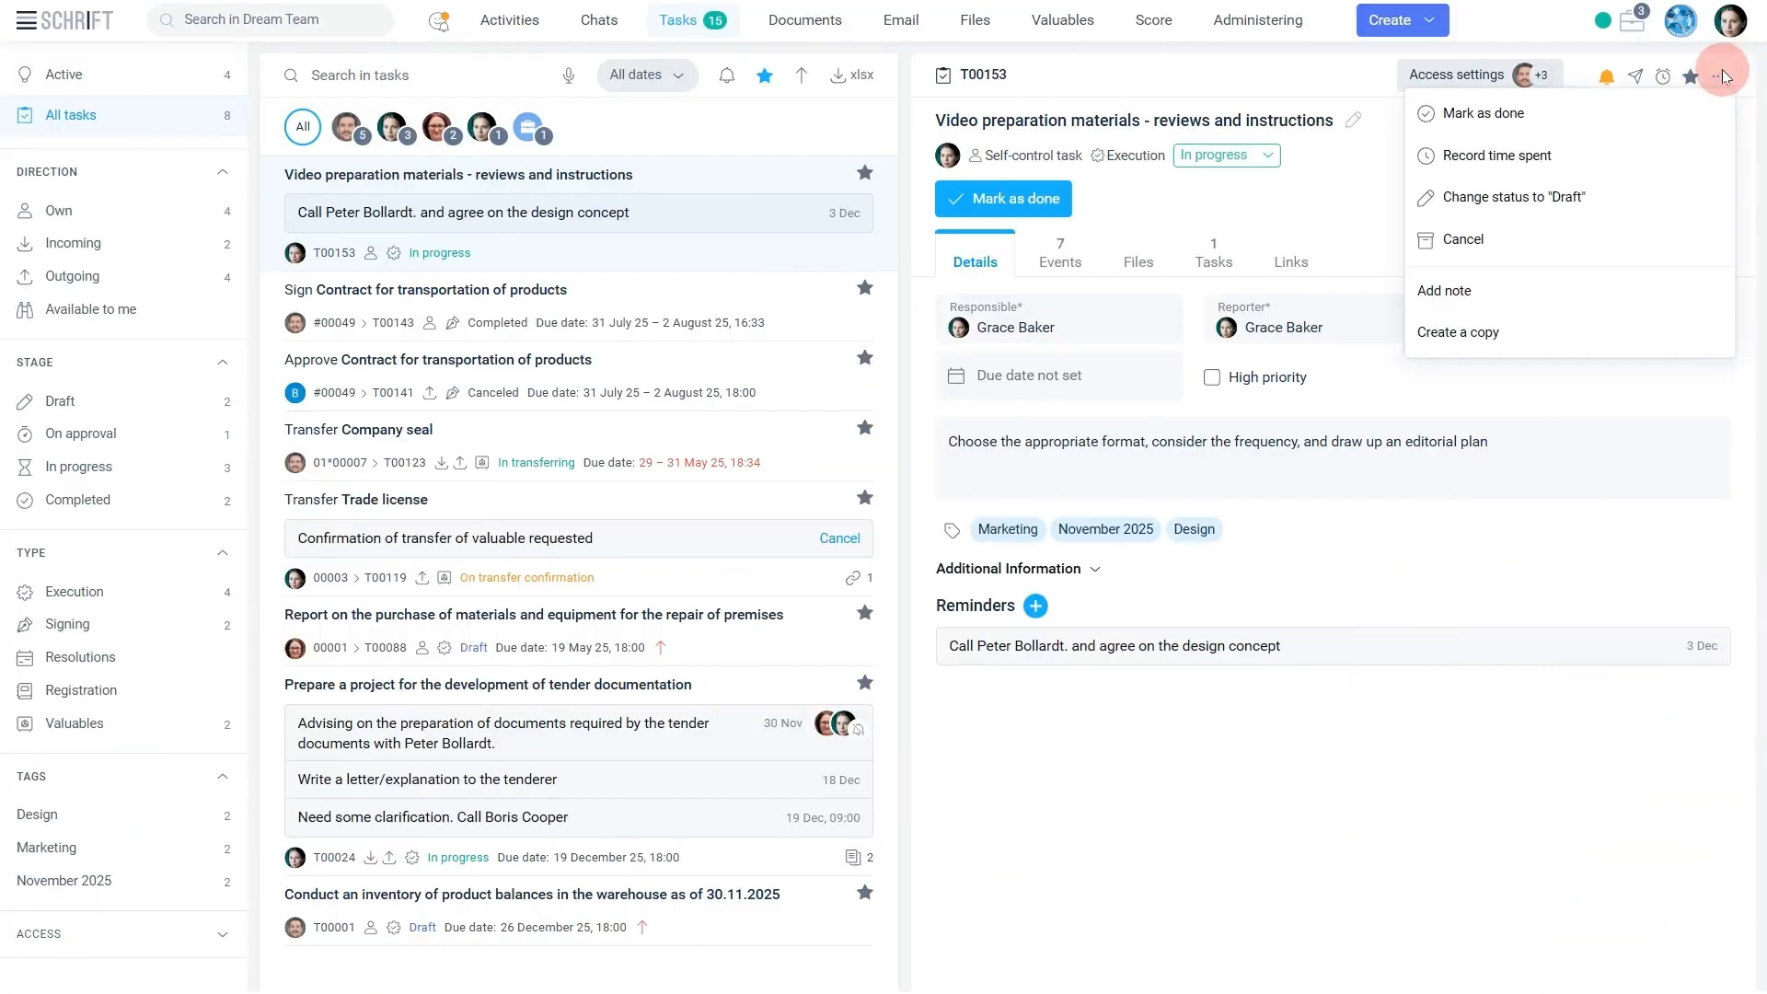
click(1500, 331)
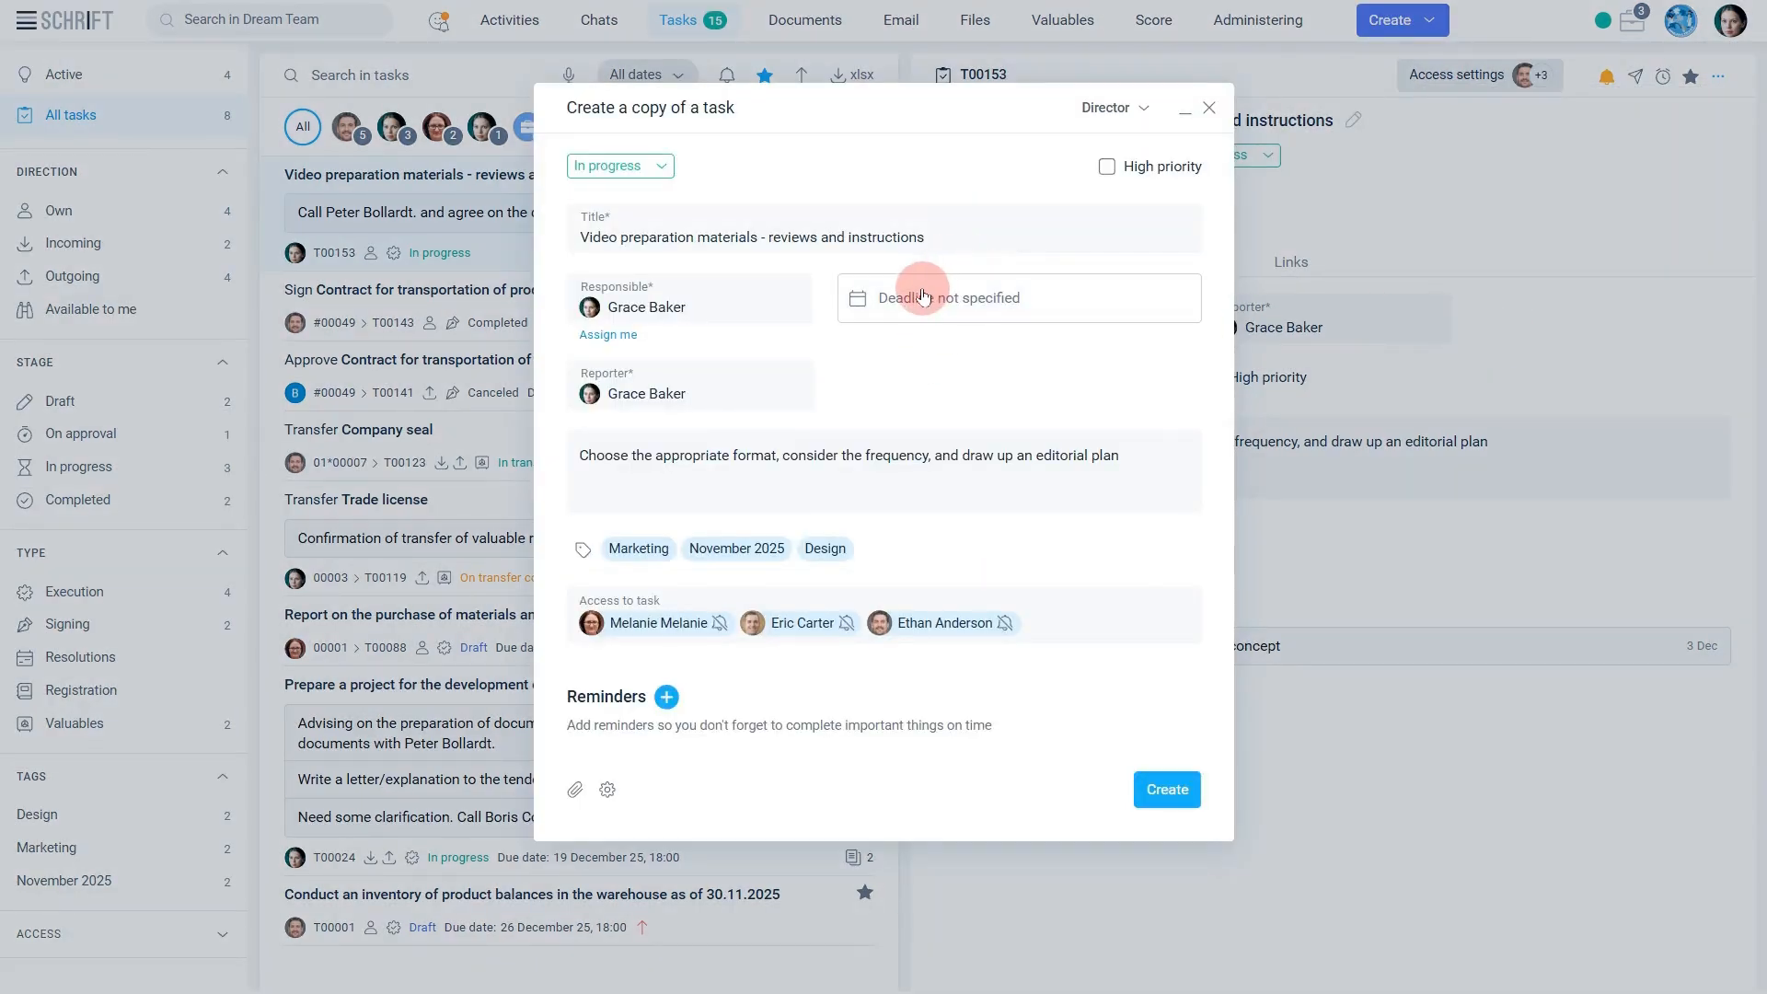
click(906, 471)
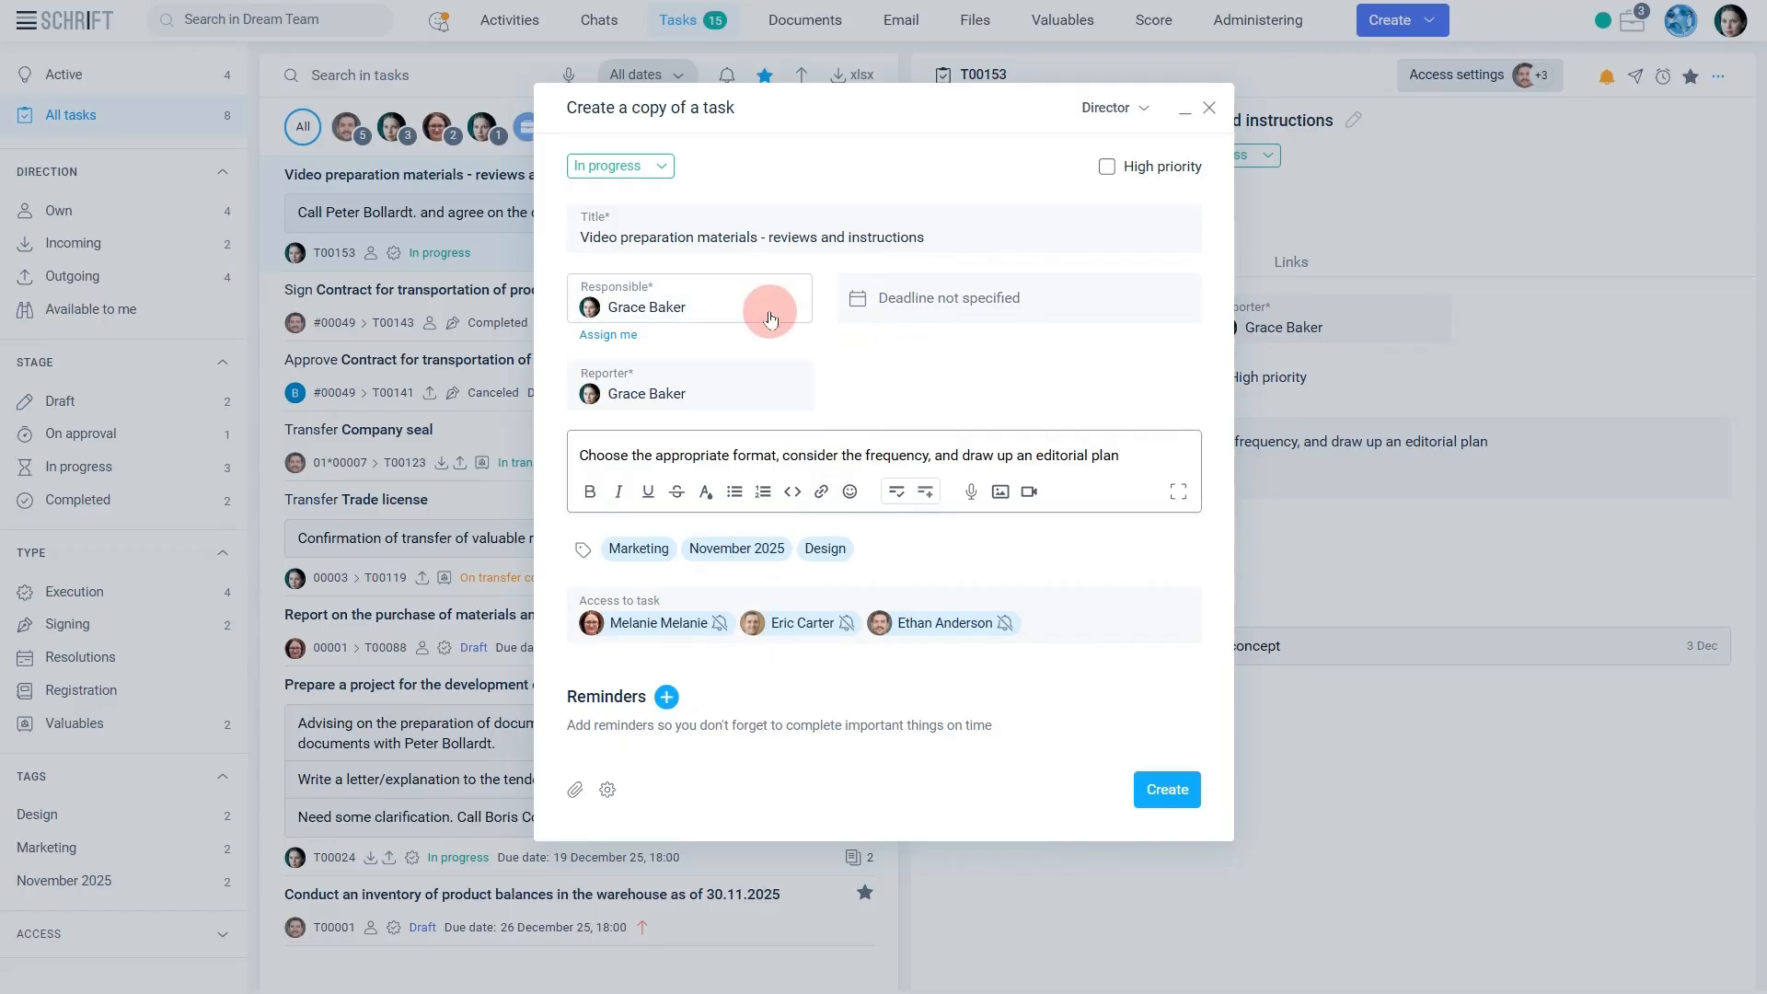
mouse_move(764, 306)
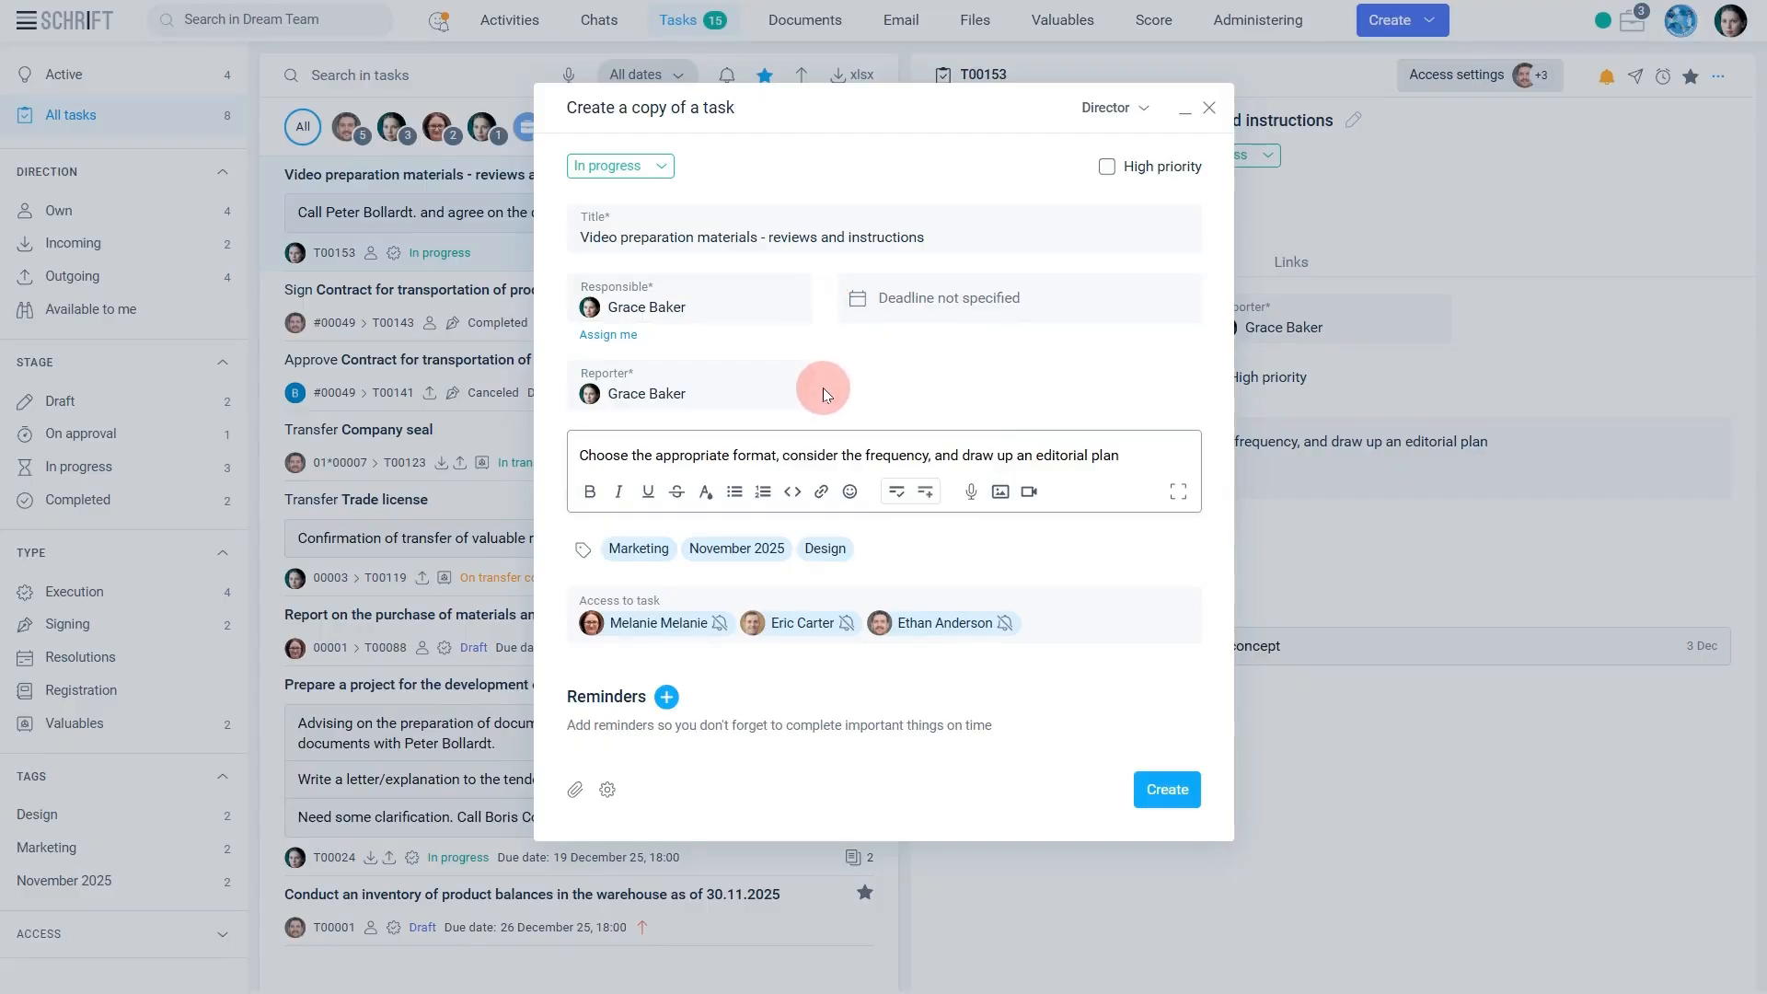
click(826, 384)
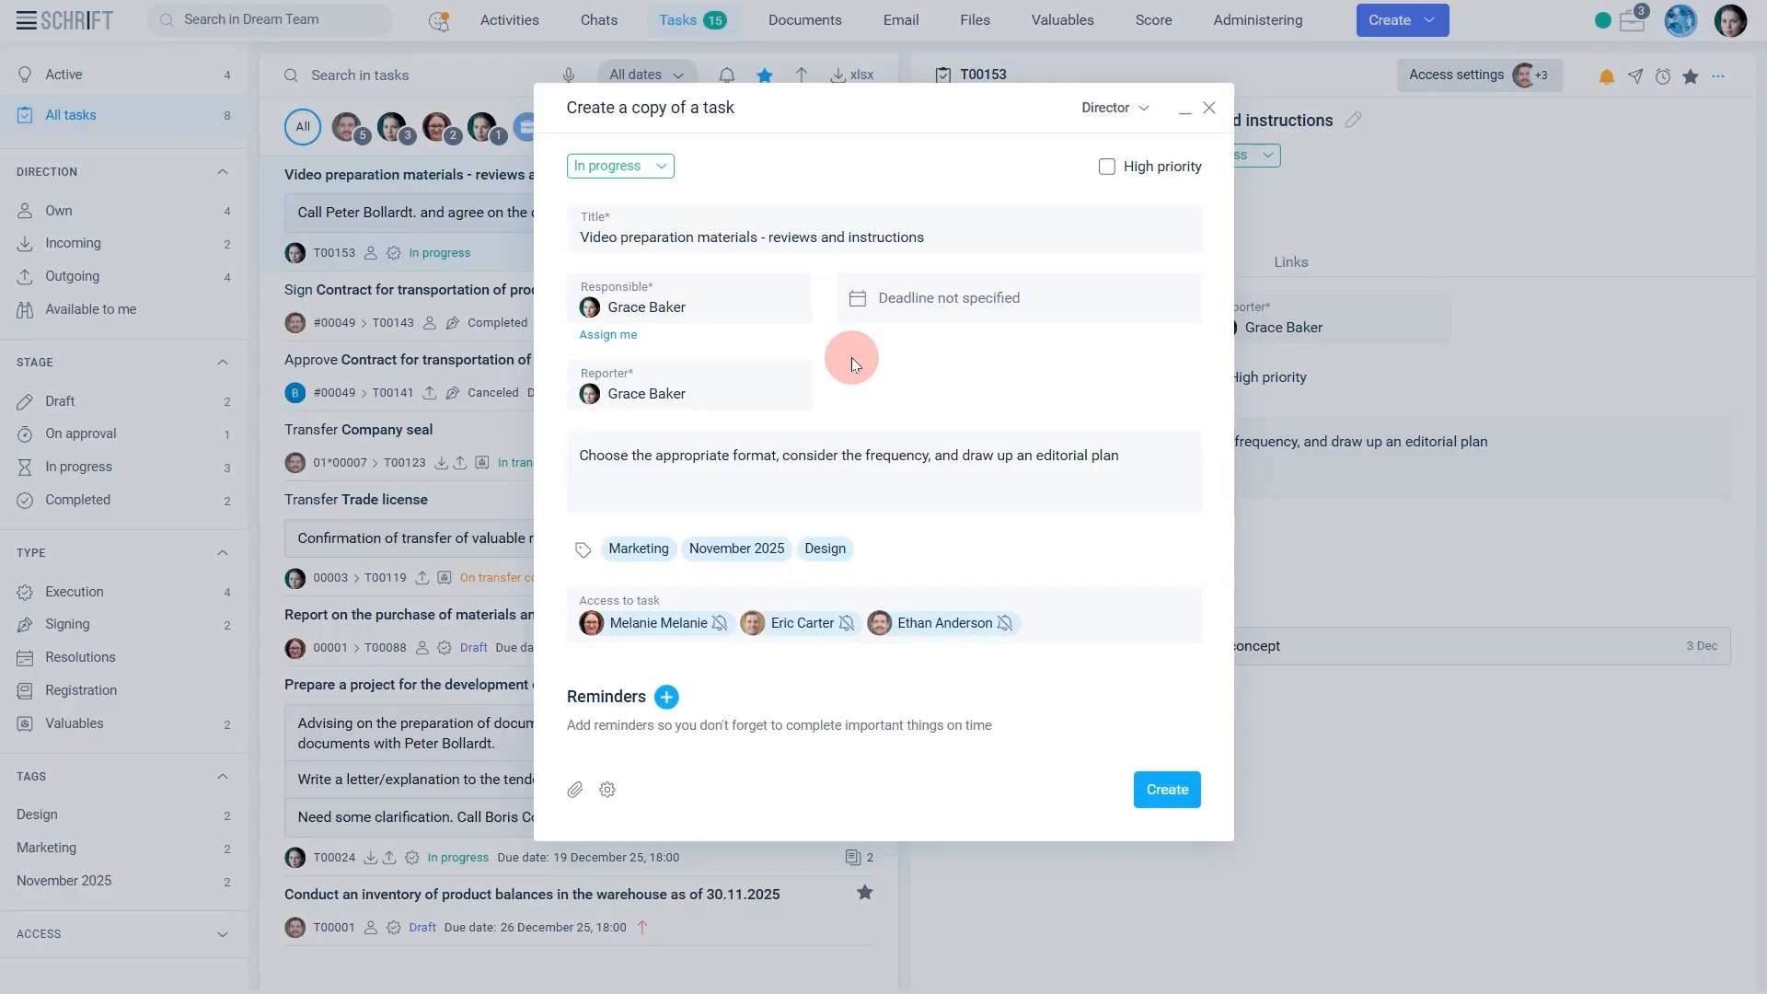
click(780, 296)
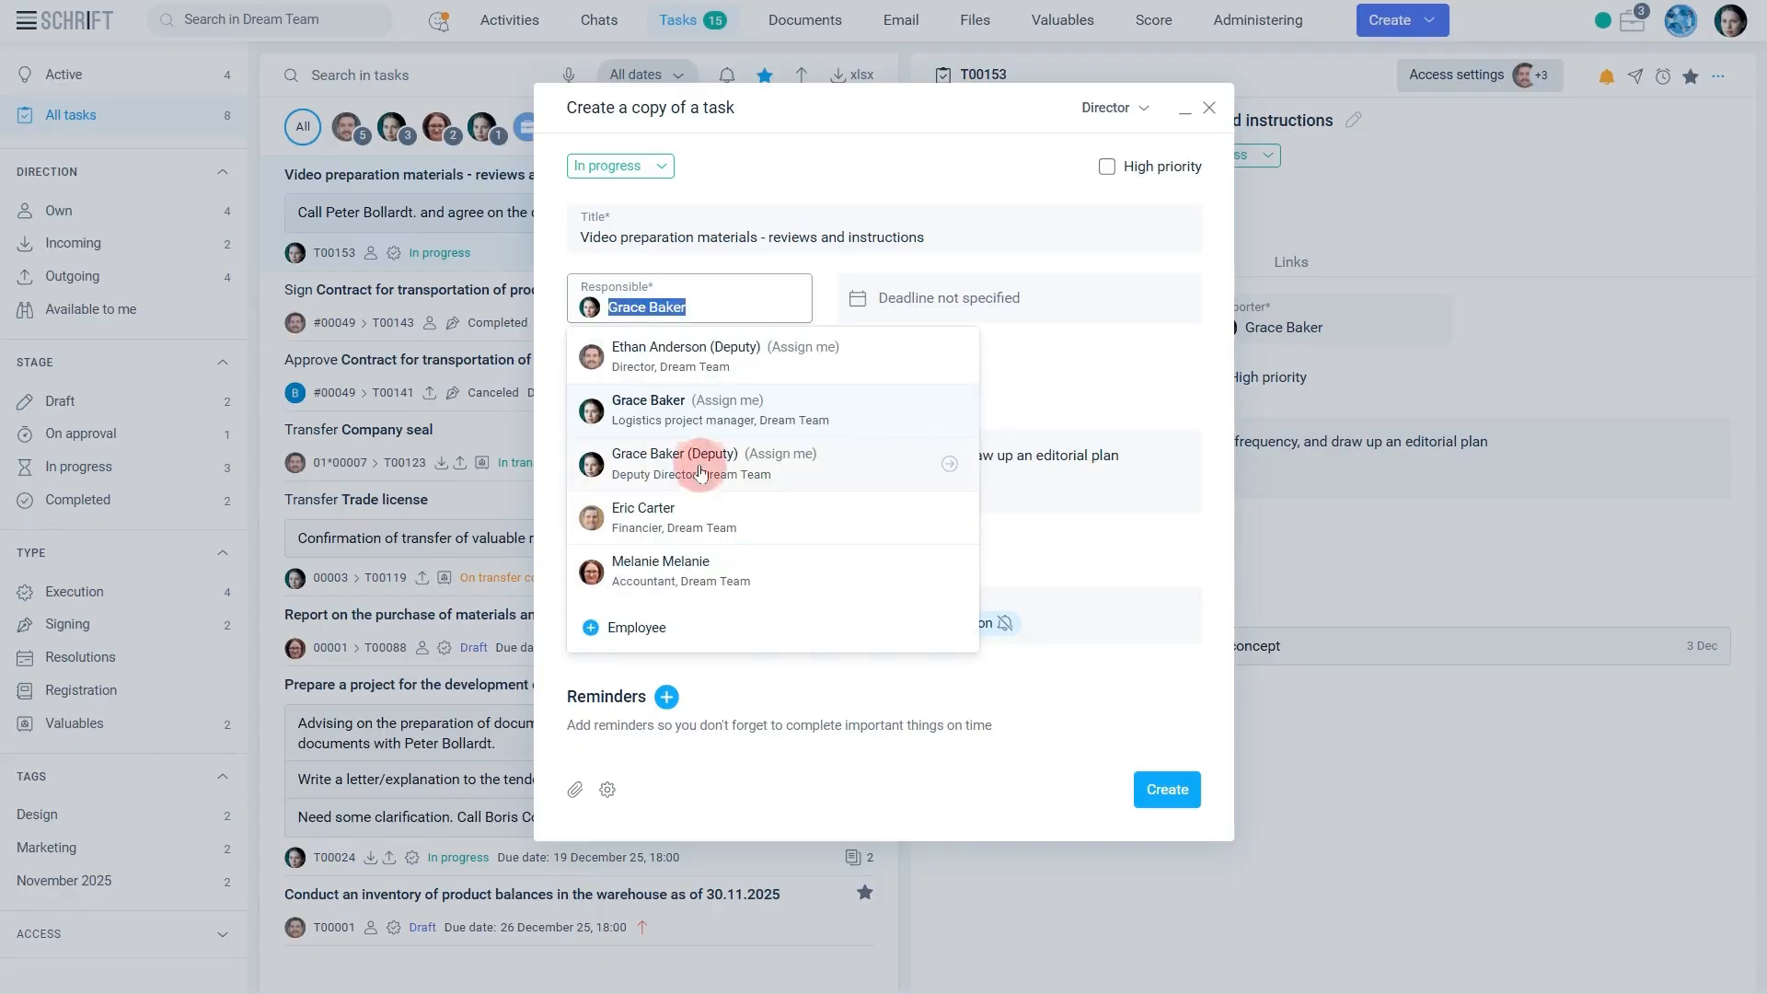
click(704, 518)
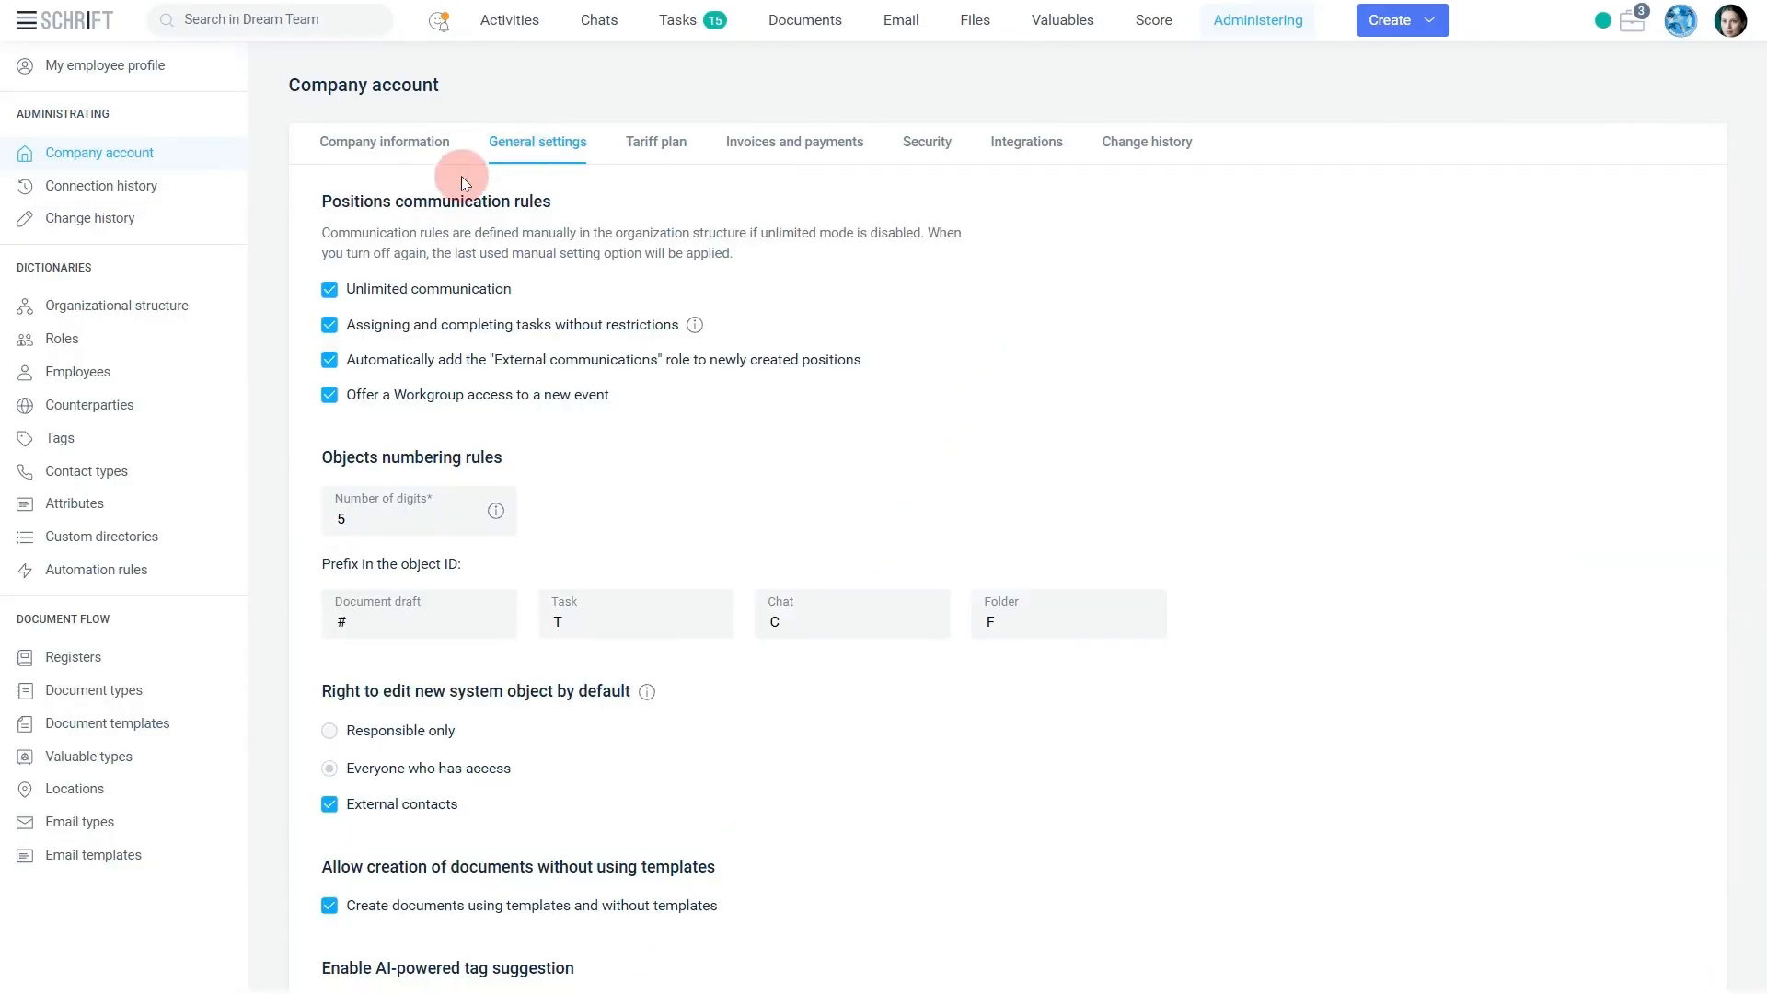
Turn off unlimited communication in the company account's general settings.
click(327, 291)
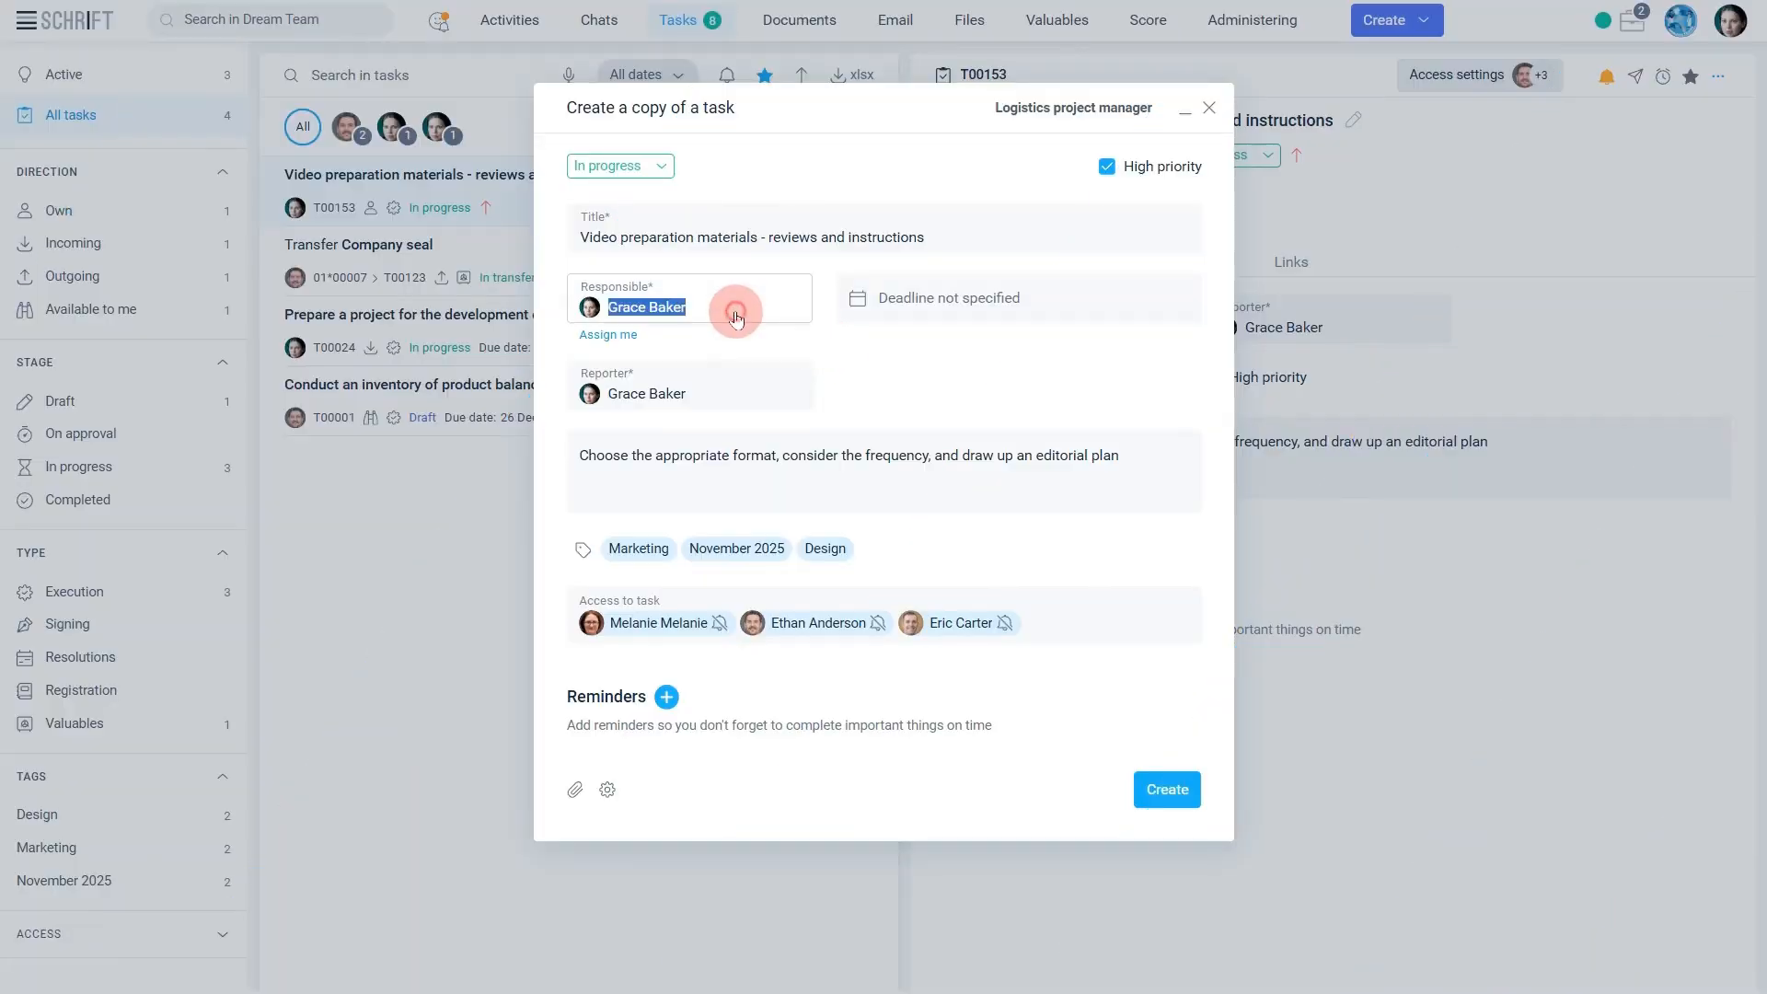
Make the Financier responsible for the copied video preparation task and choose the Director as its approver.
click(736, 312)
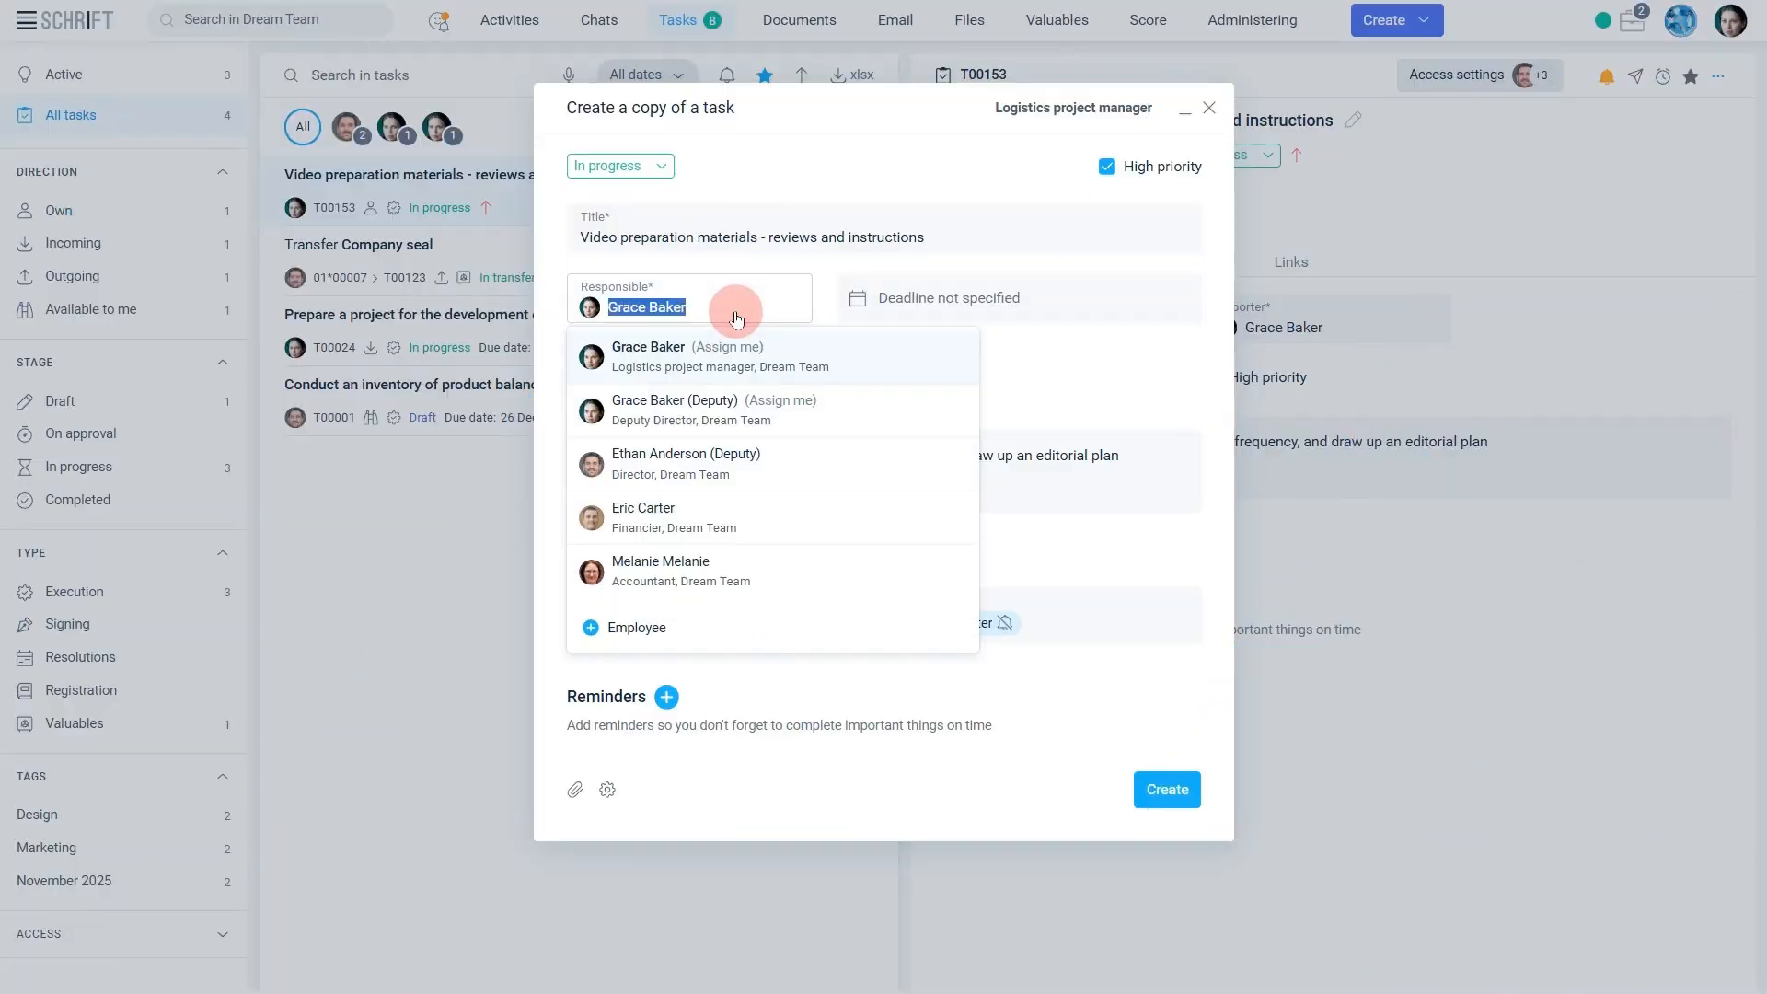
click(722, 505)
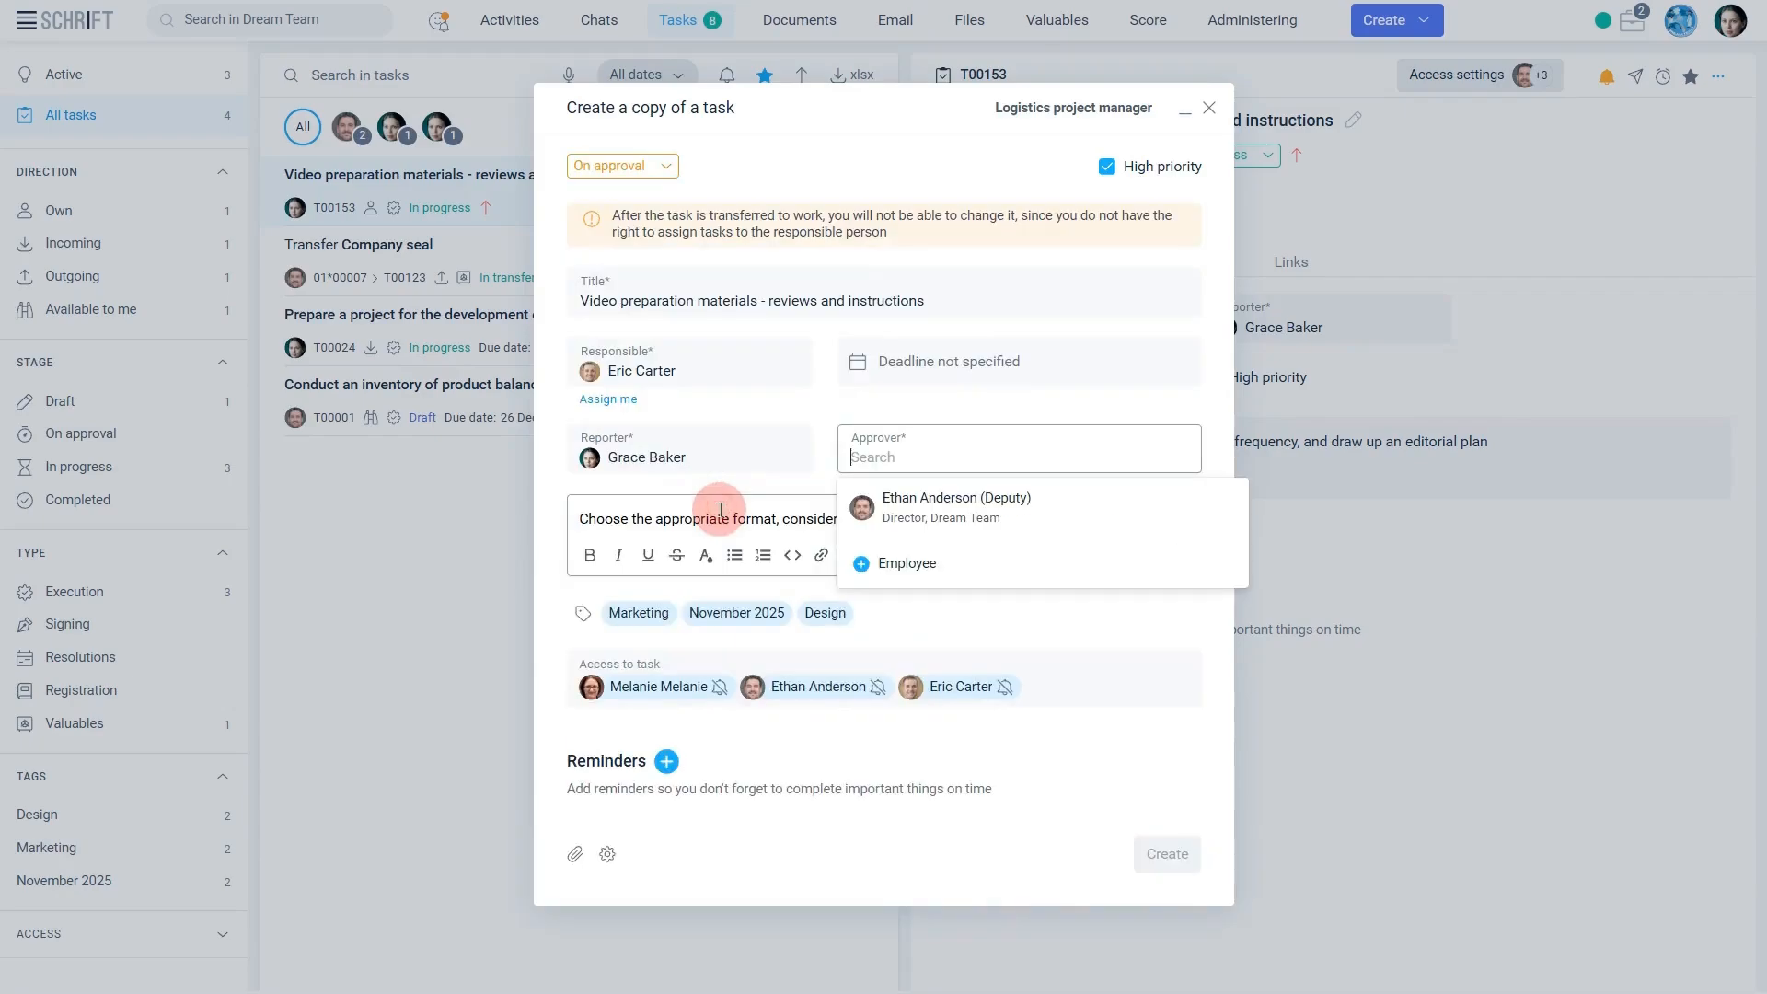
click(1015, 509)
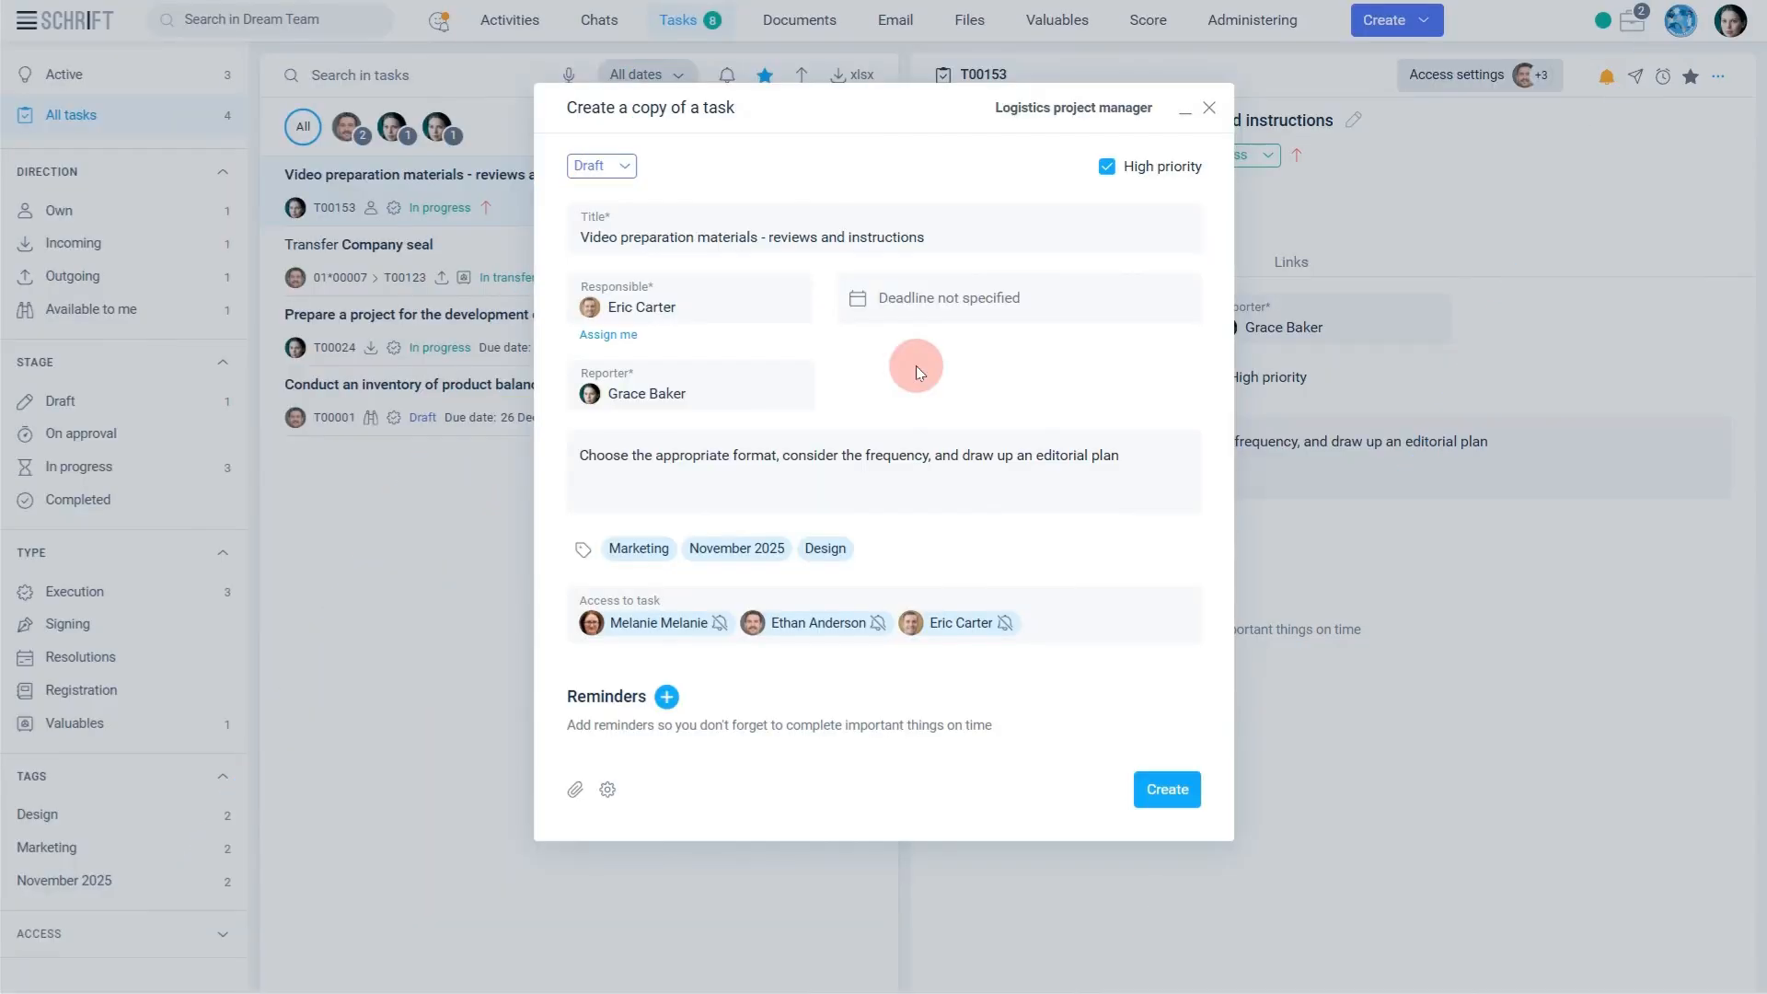
Set the copied task's due date to 26 December 2025, 18:00, and create the task.
click(898, 320)
click(1024, 577)
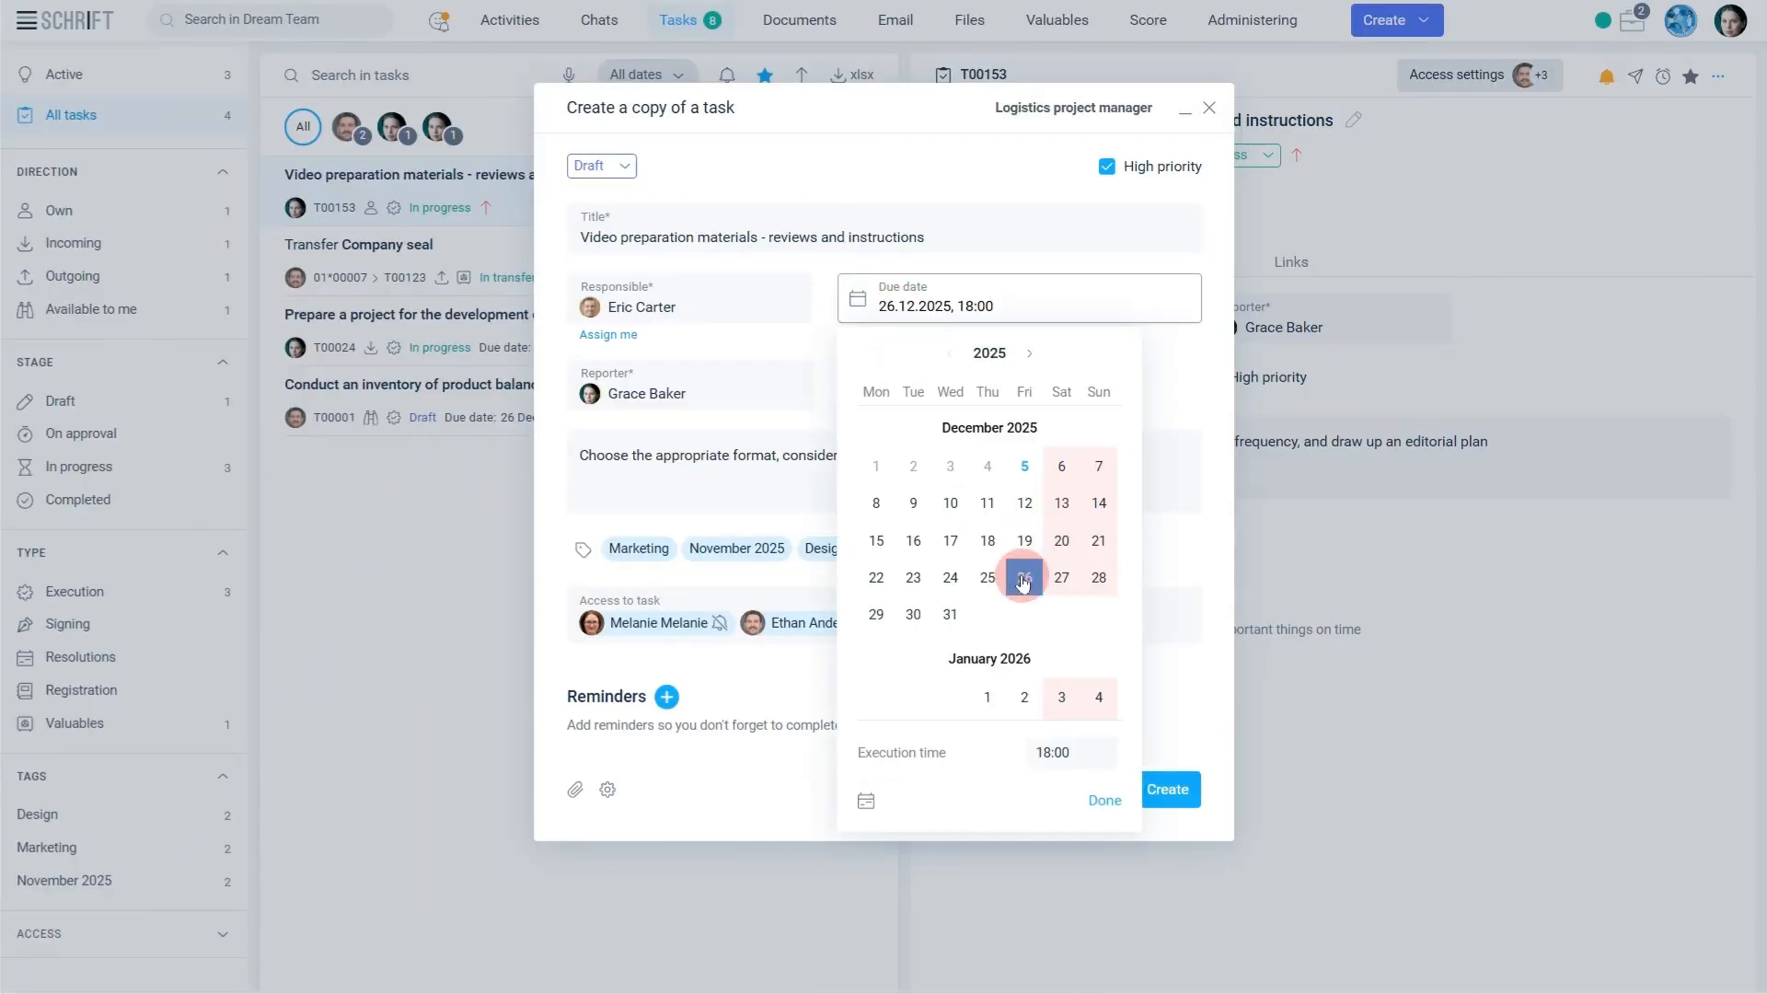
click(1104, 799)
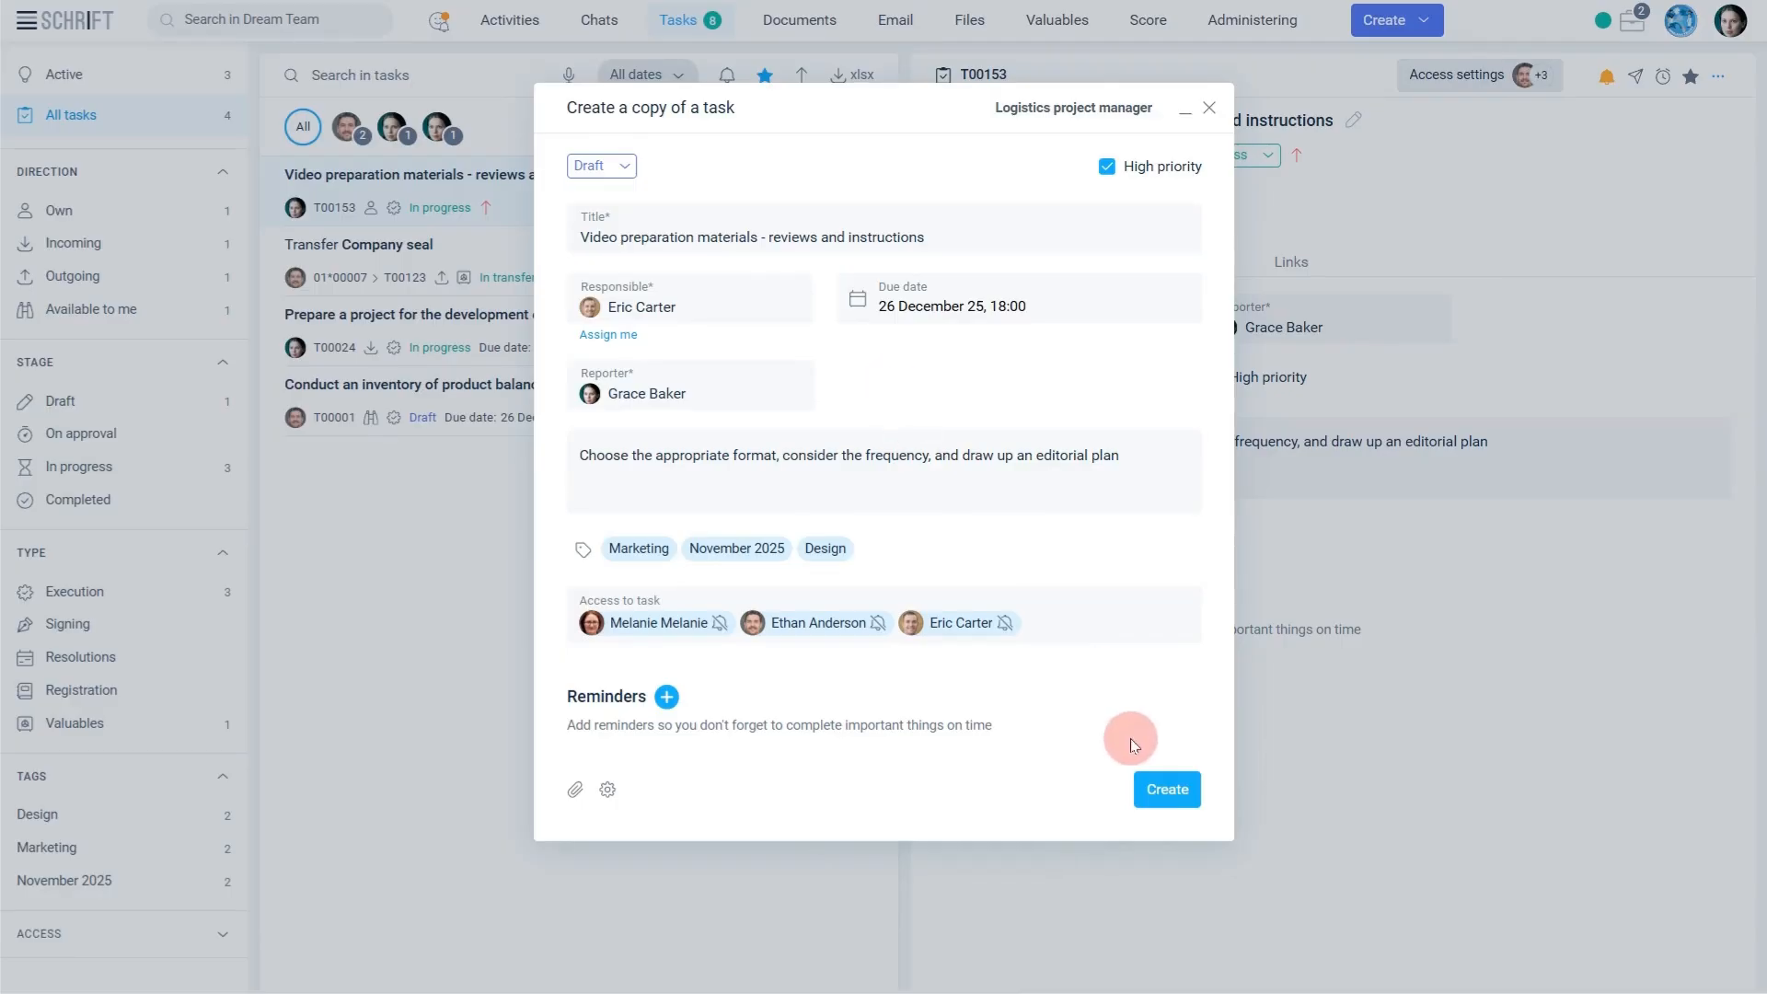
click(1164, 799)
Examine the active events for the newly created video preparation task and the products transportation contract.
click(489, 33)
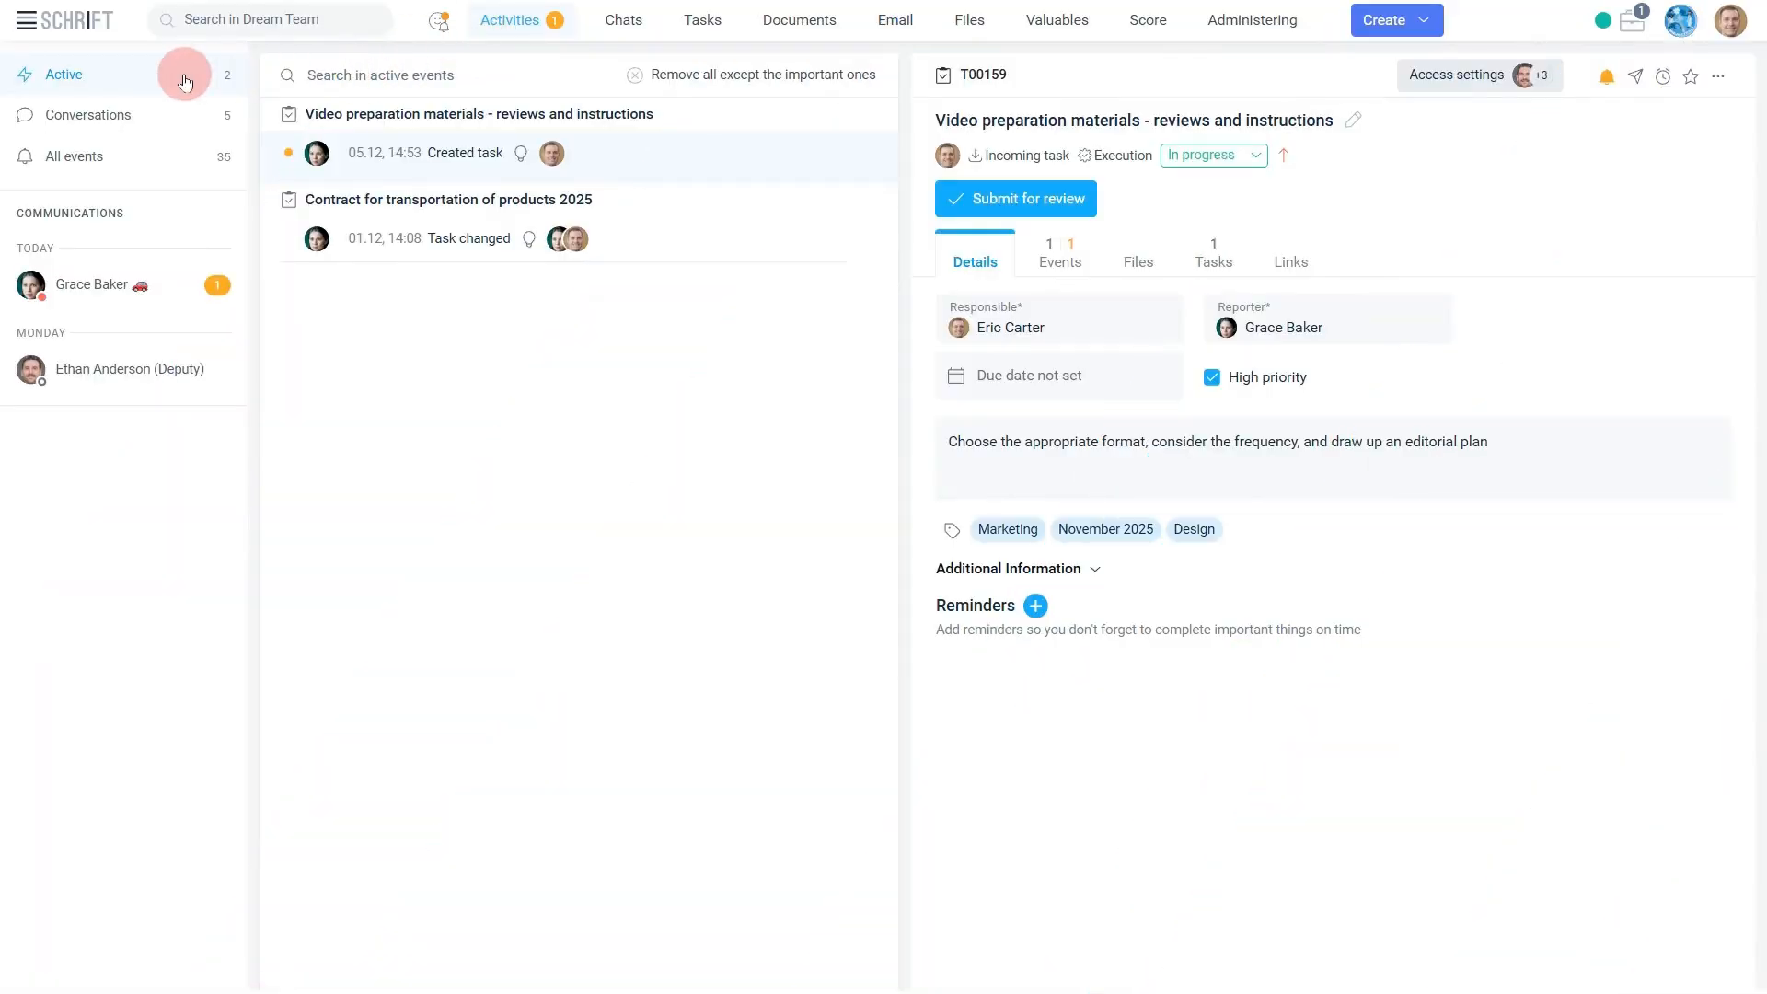
mouse_move(428, 218)
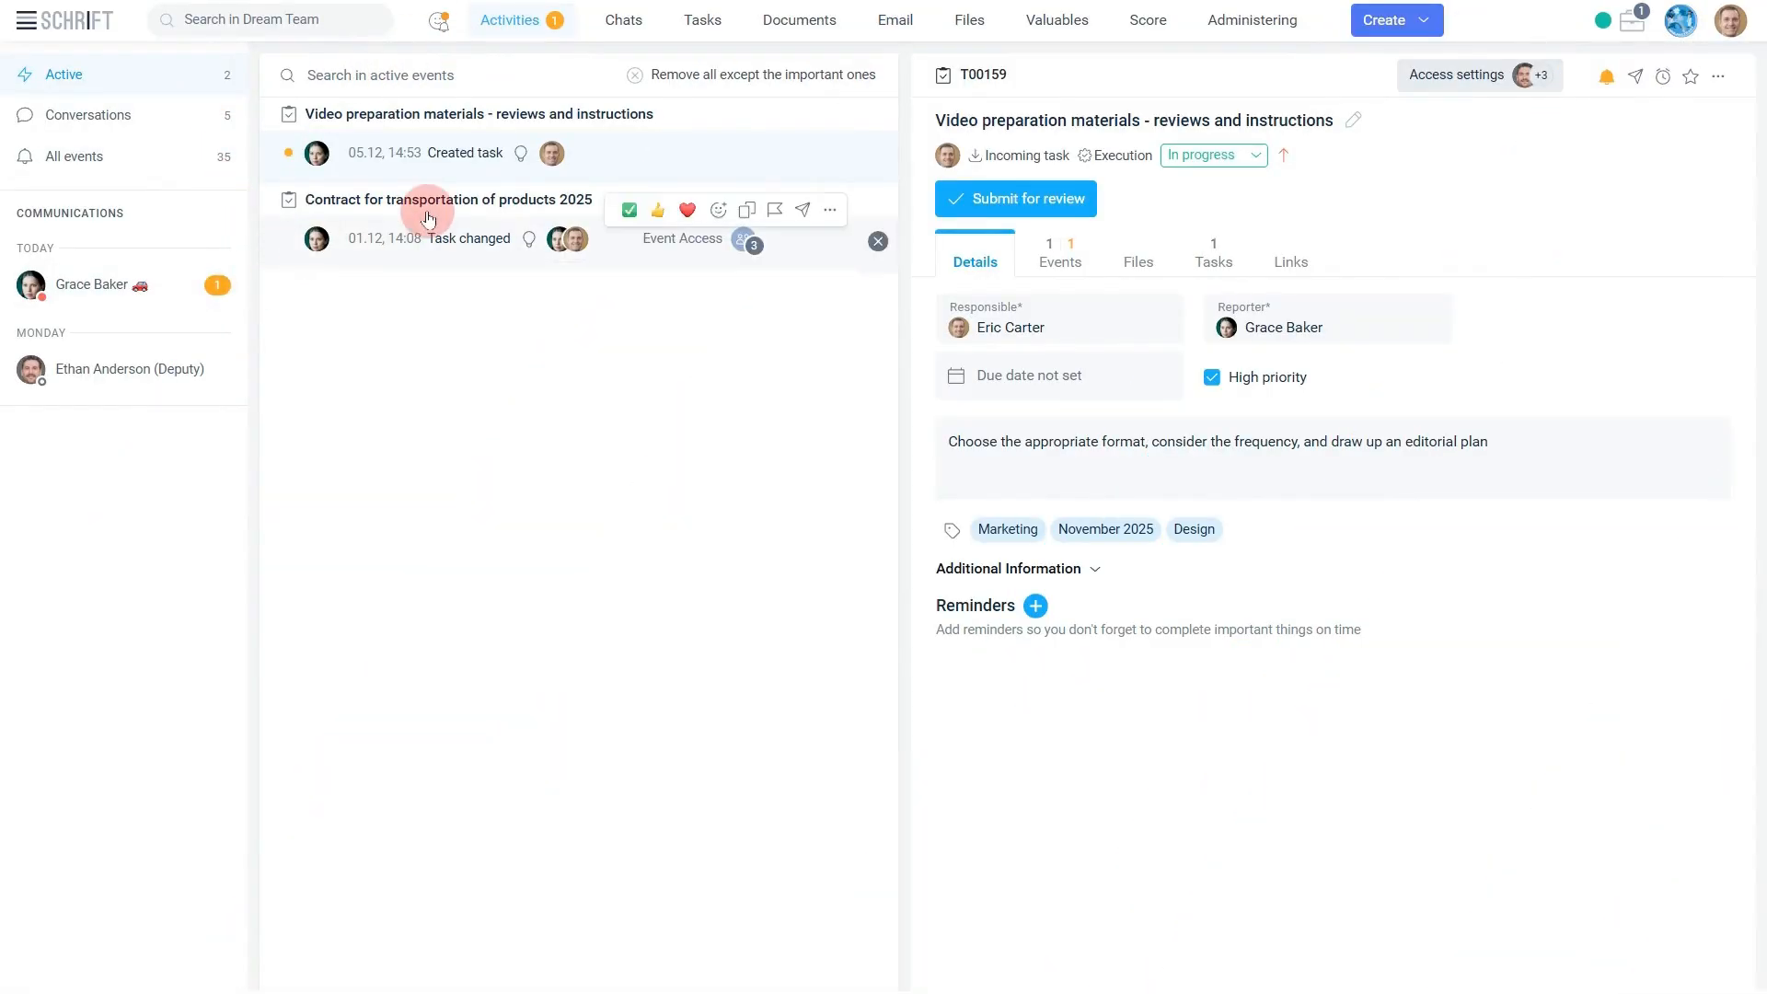
mouse_move(614, 161)
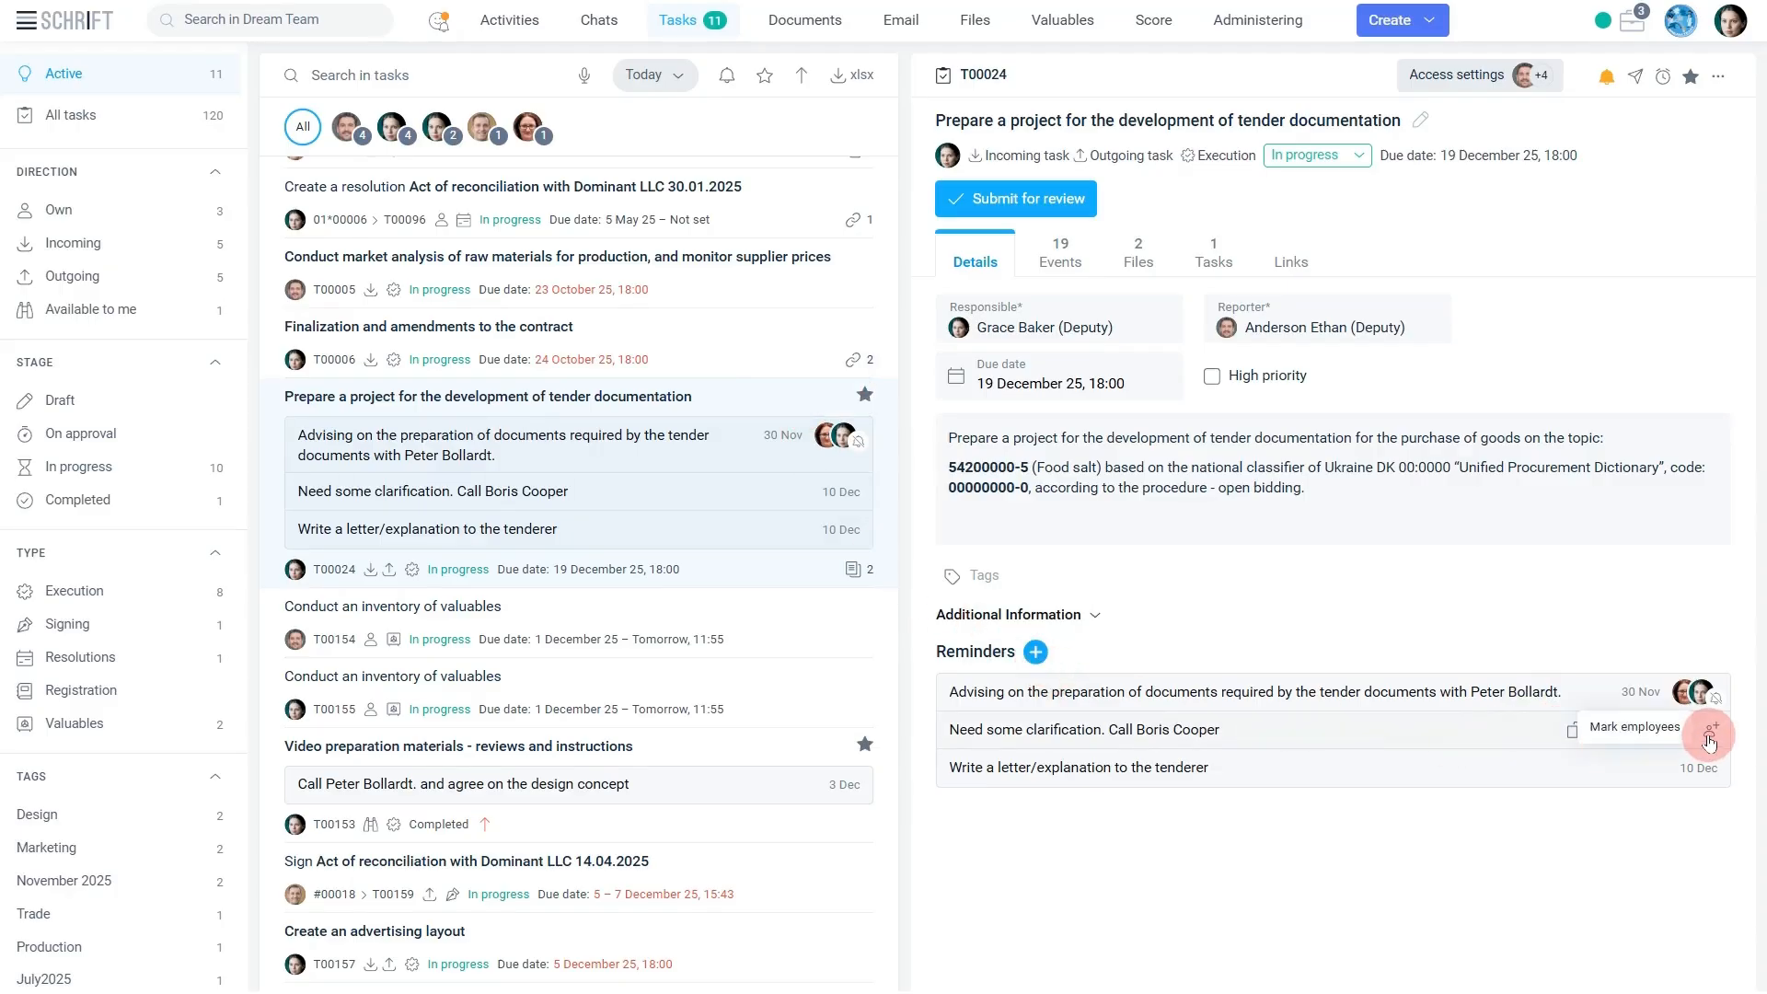
Mark an employee on the tender documentation task's "Need some clarification" reminder and set its date to 18 December 2025.
click(1709, 739)
click(1055, 578)
click(1493, 668)
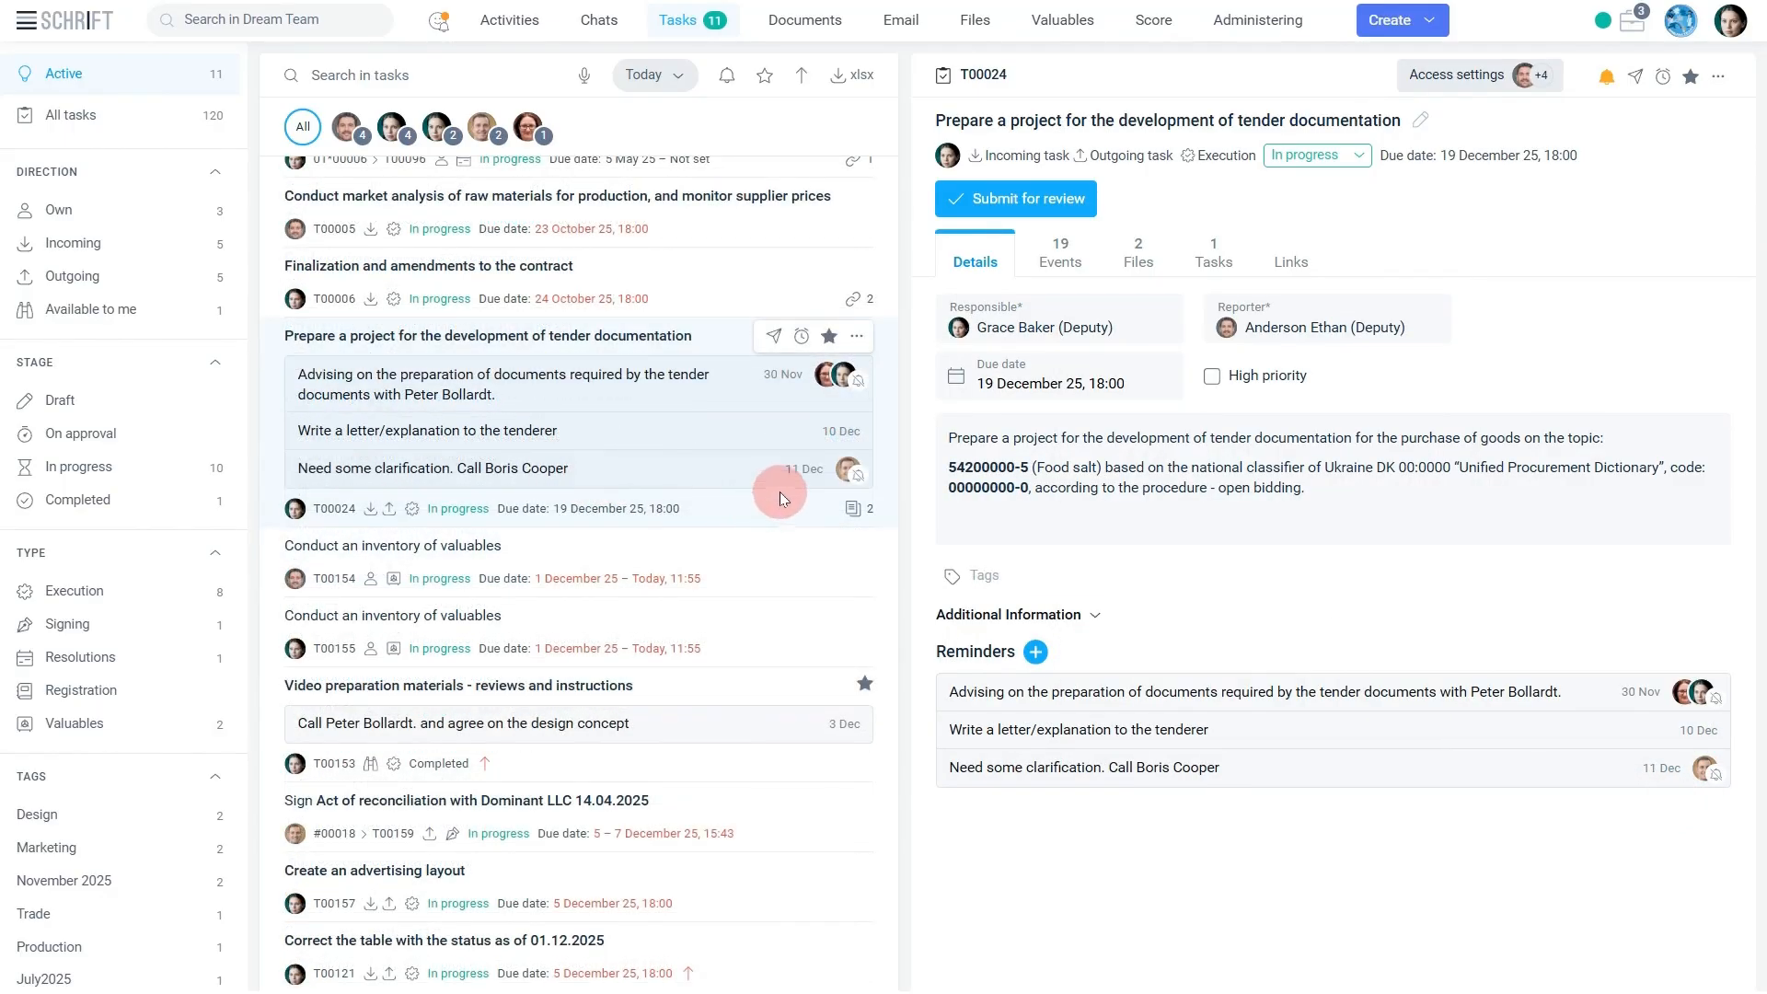
click(769, 470)
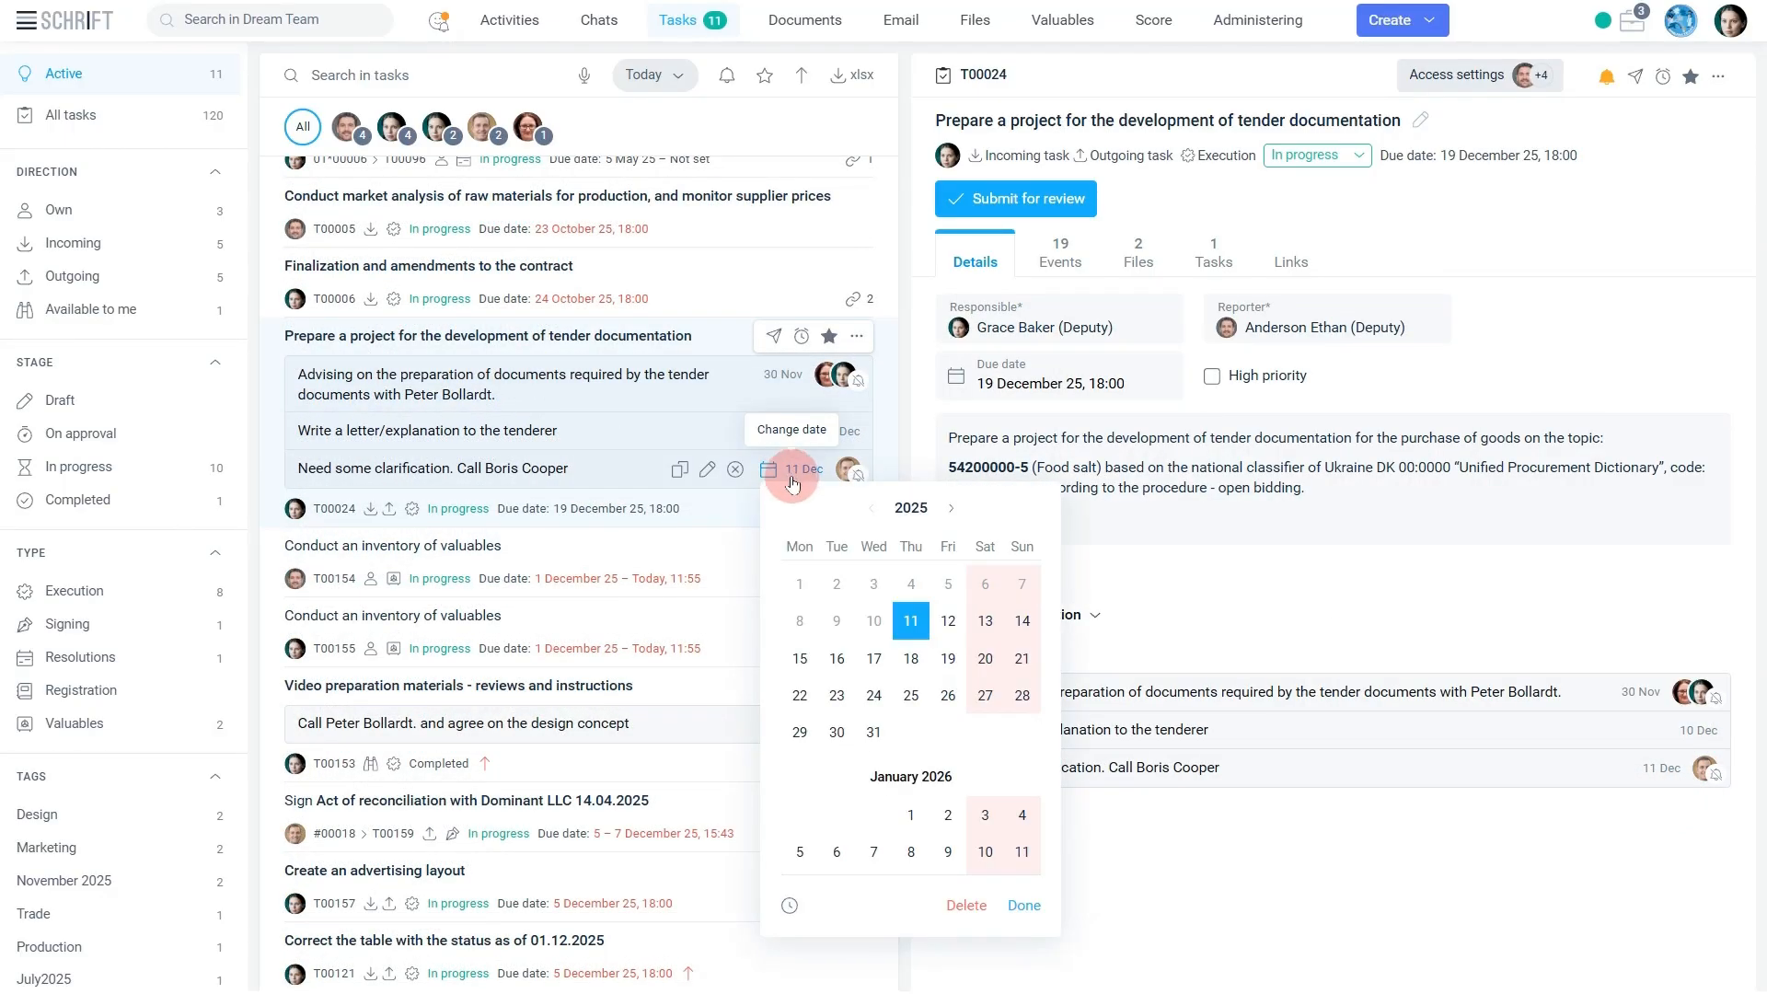
click(903, 656)
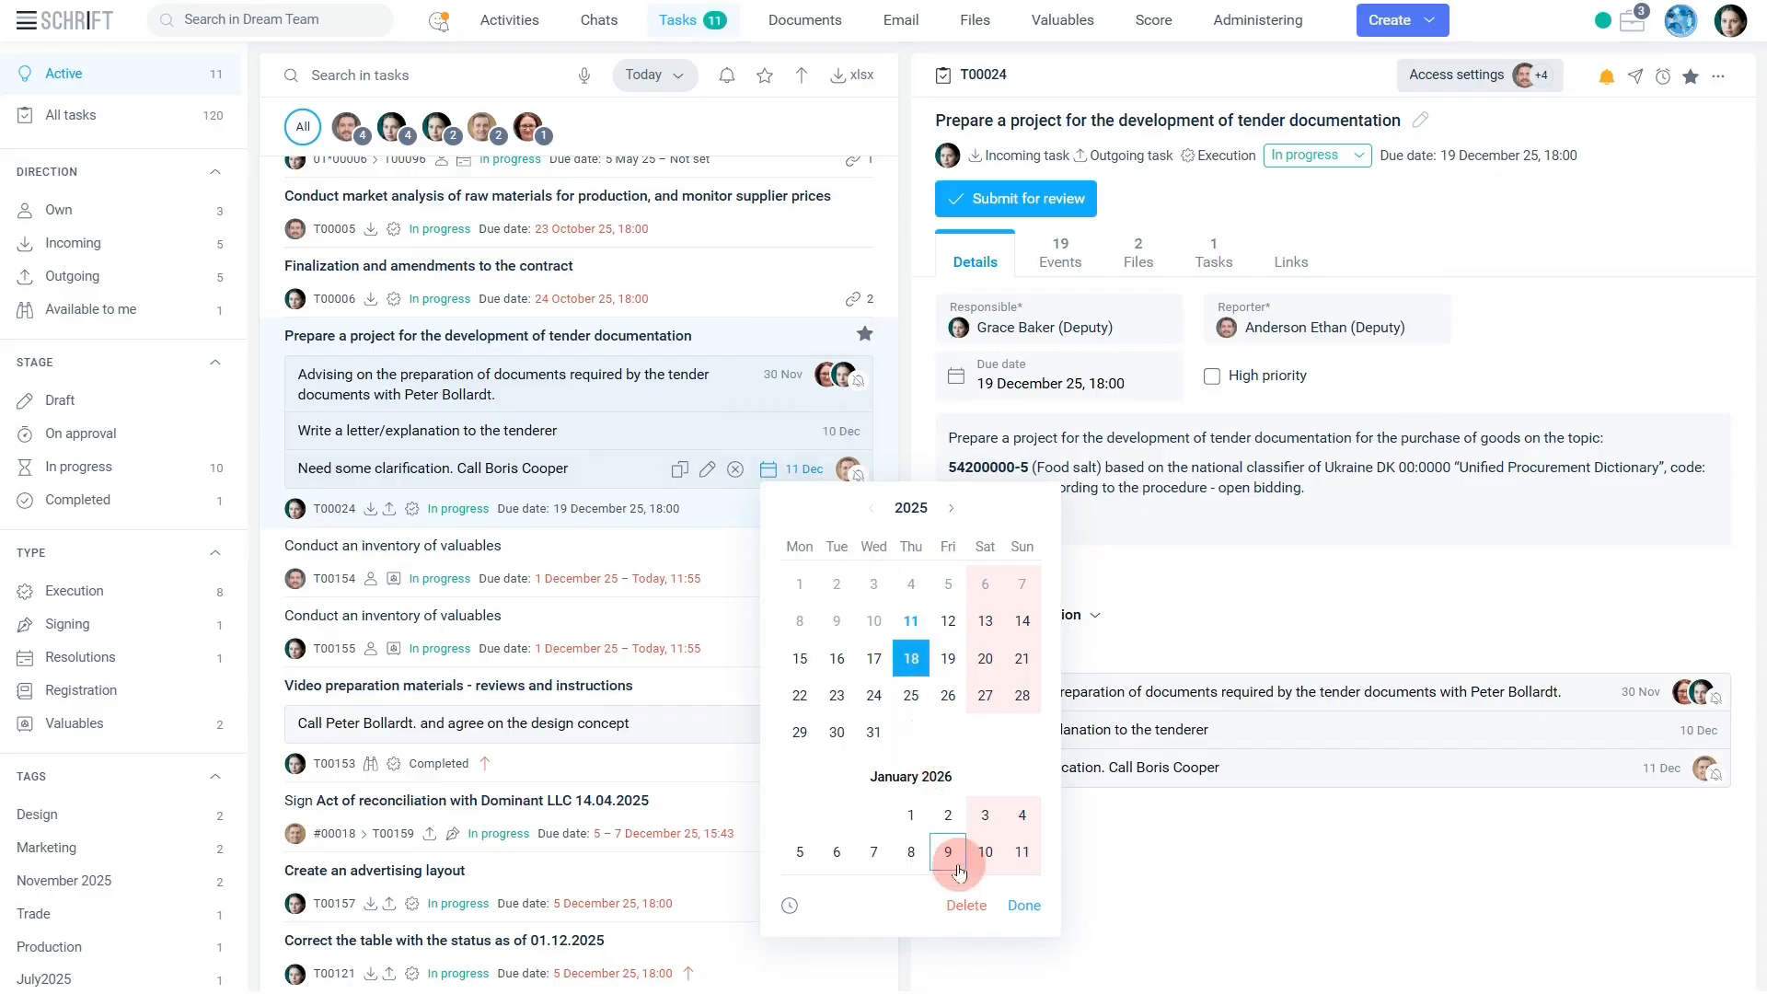
click(1038, 911)
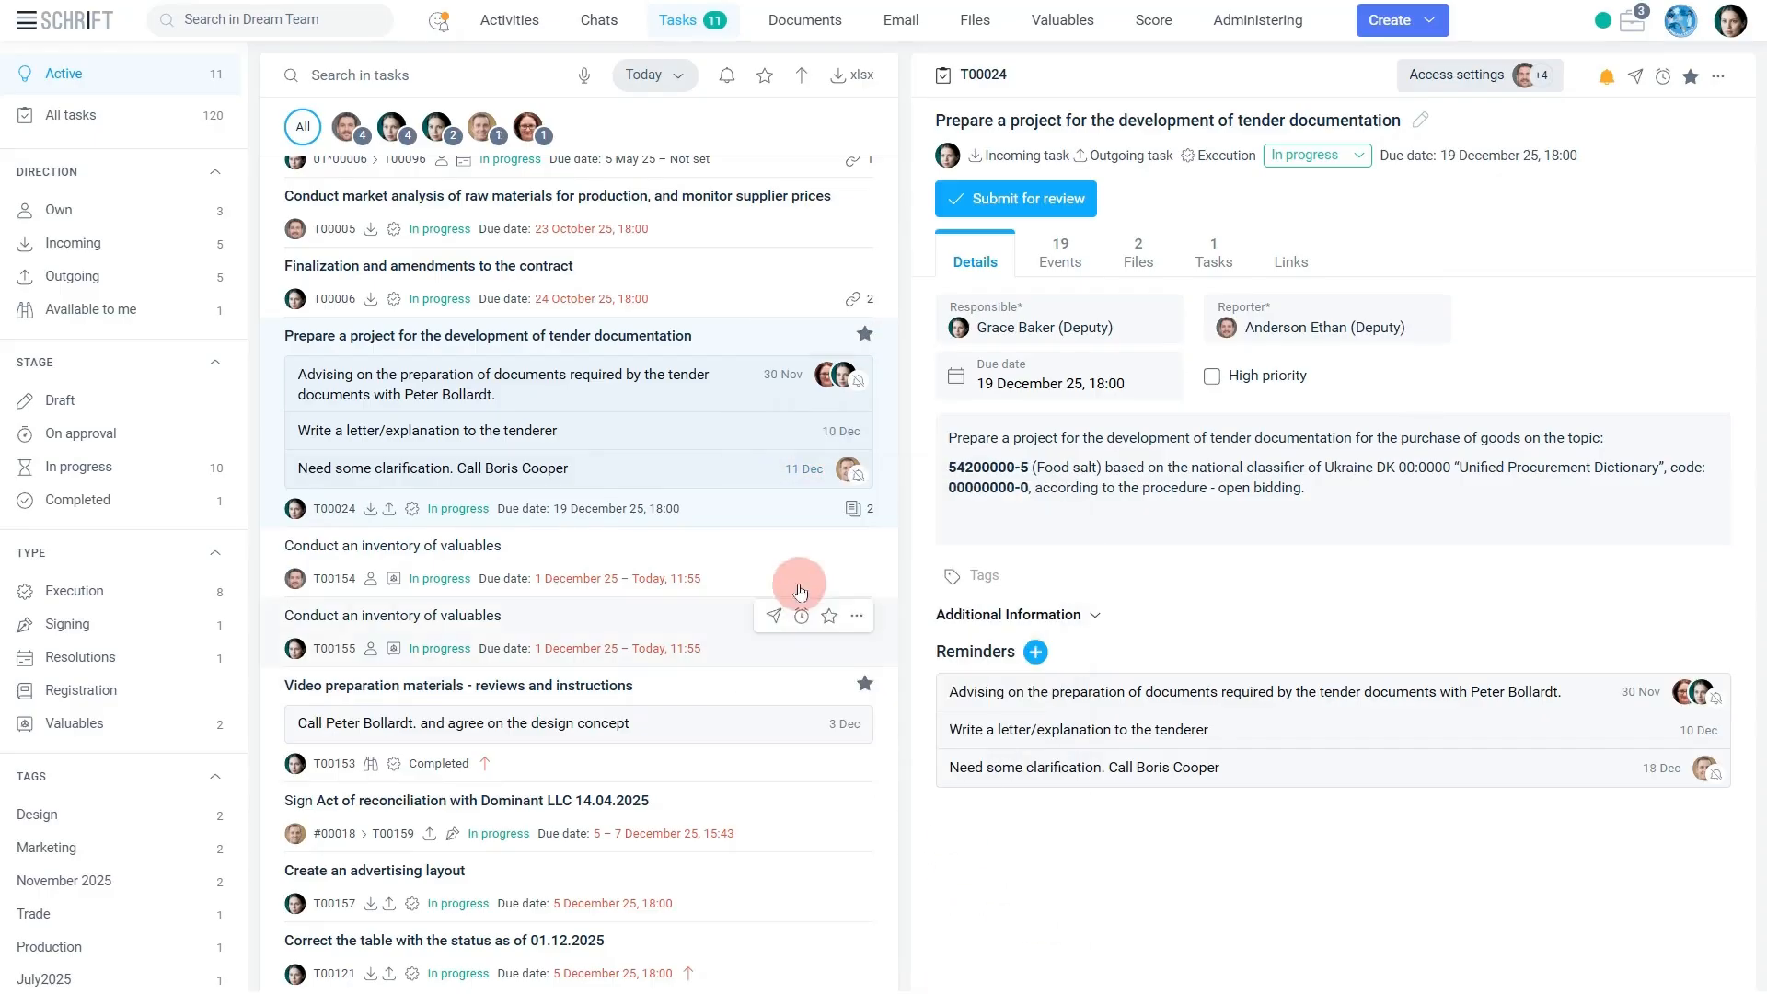
click(652, 77)
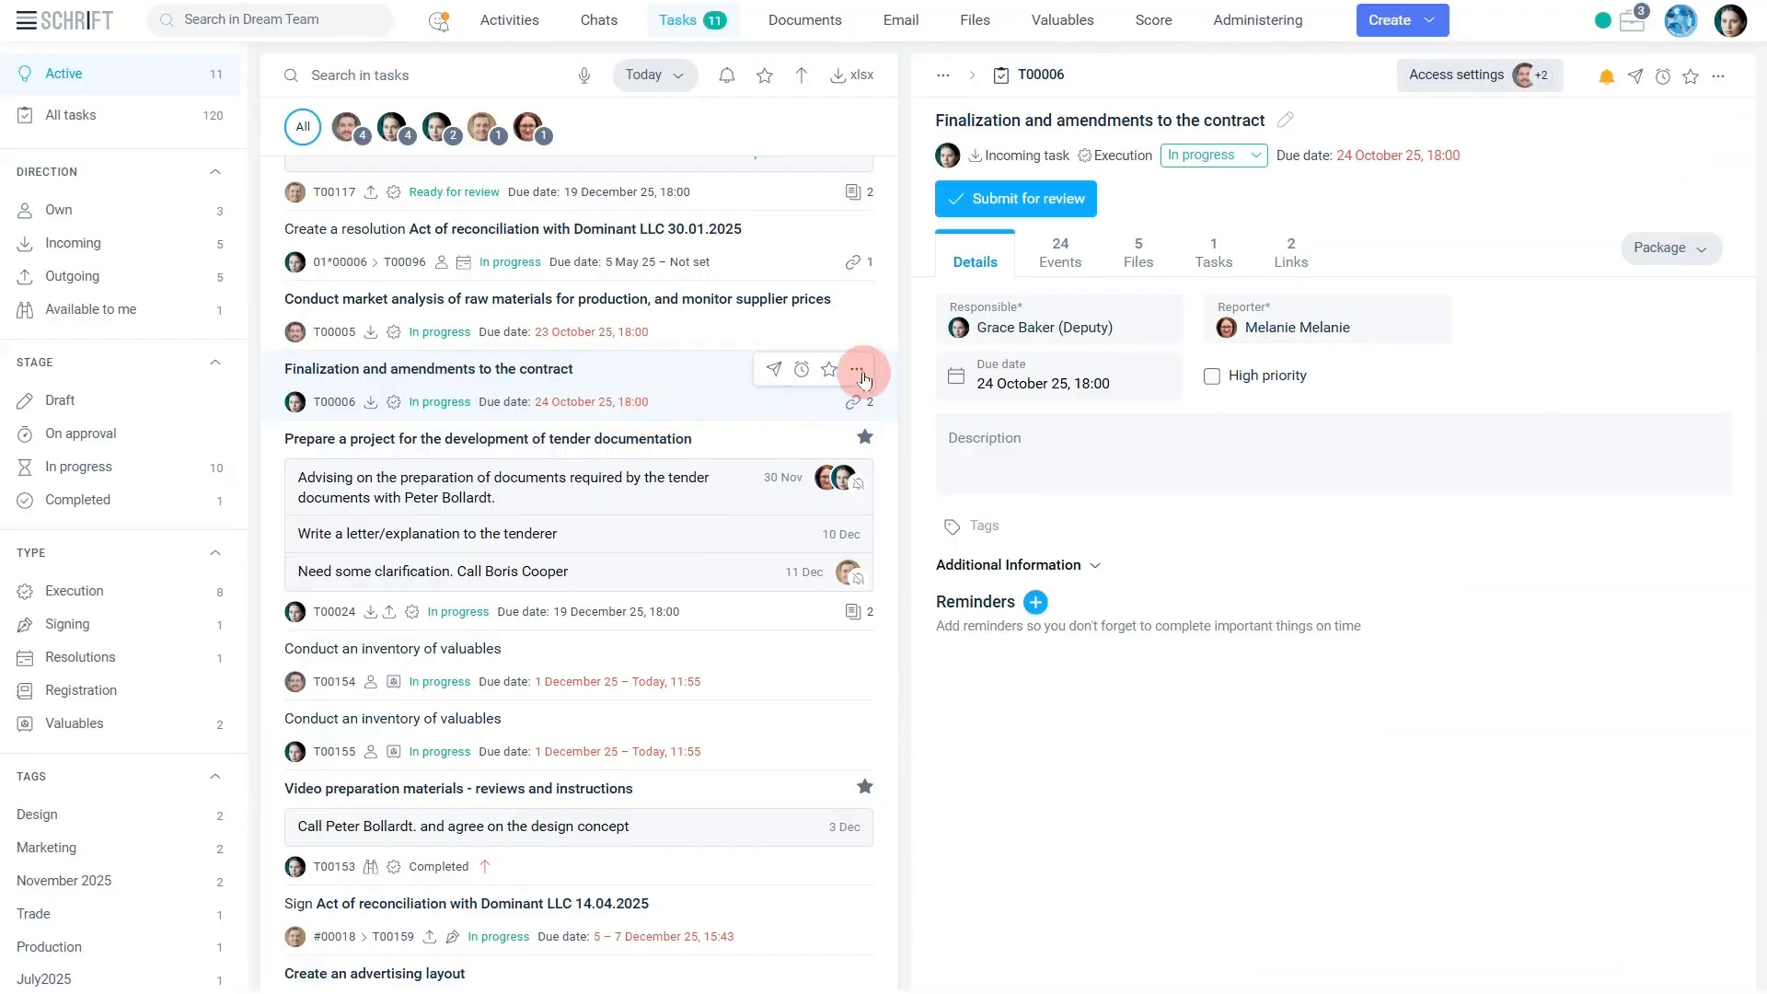
Request a due date extension to 19 December 2025, 18:00, for the "Finalization and amendments to the contract" task.
click(859, 370)
click(808, 486)
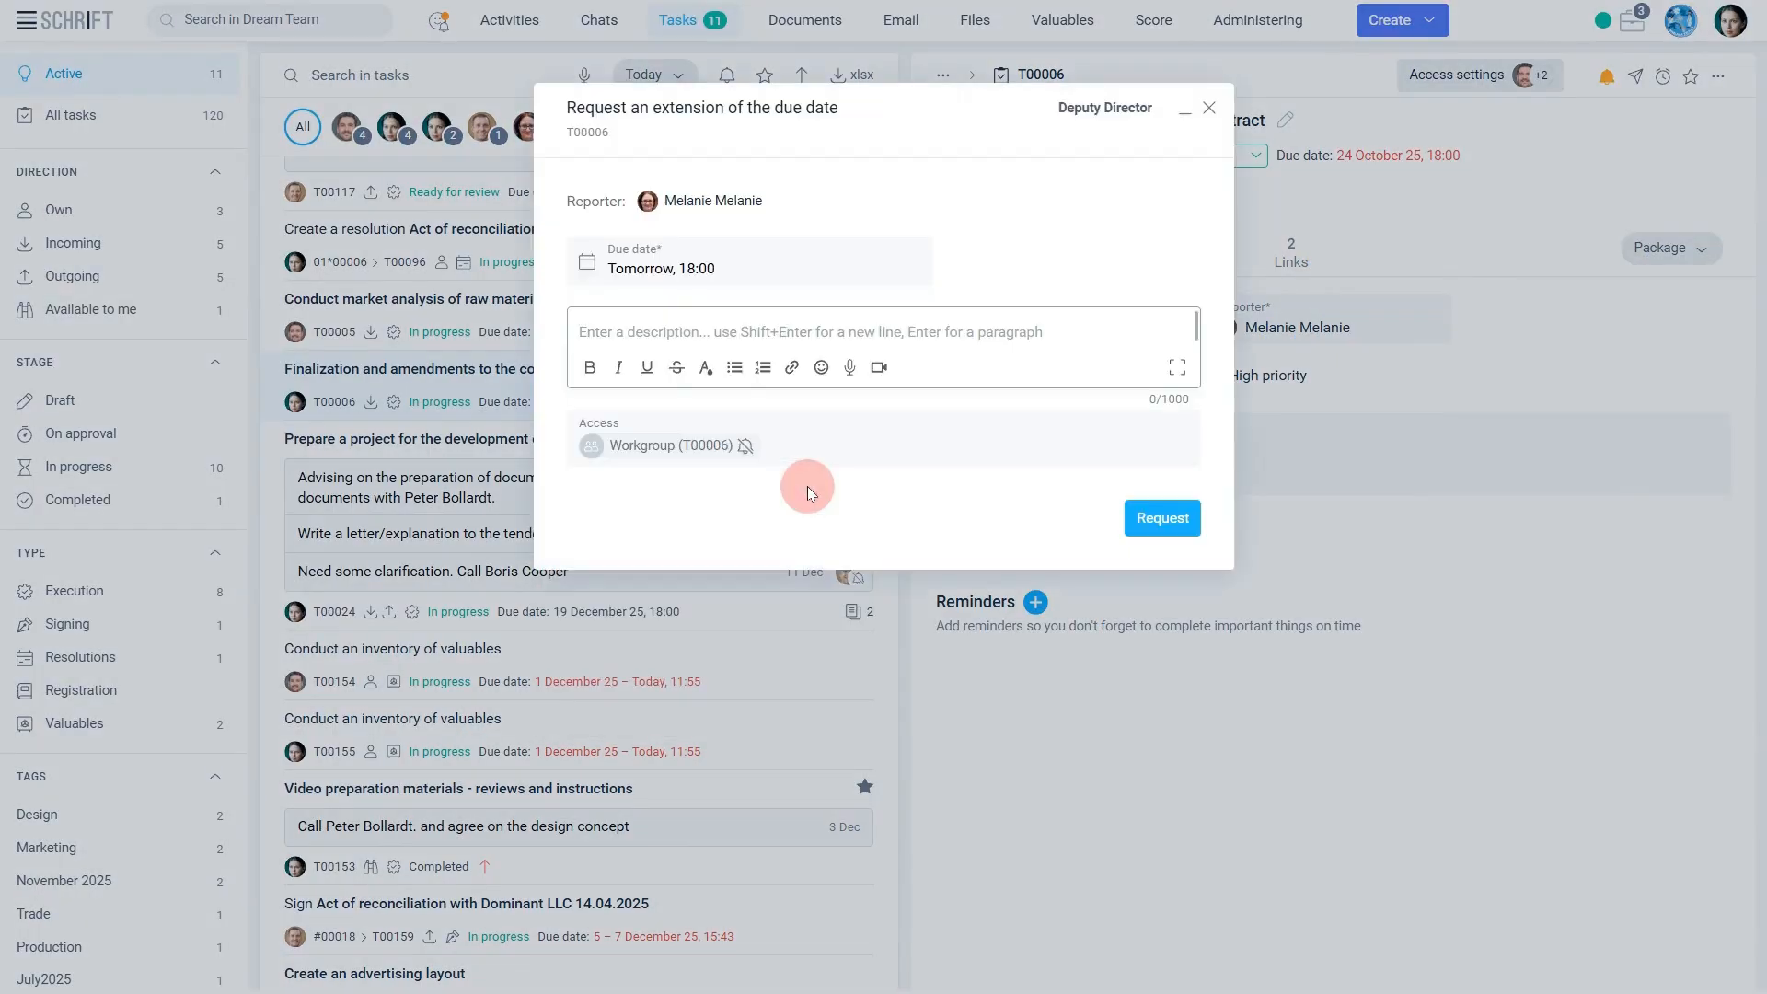
click(808, 268)
click(750, 468)
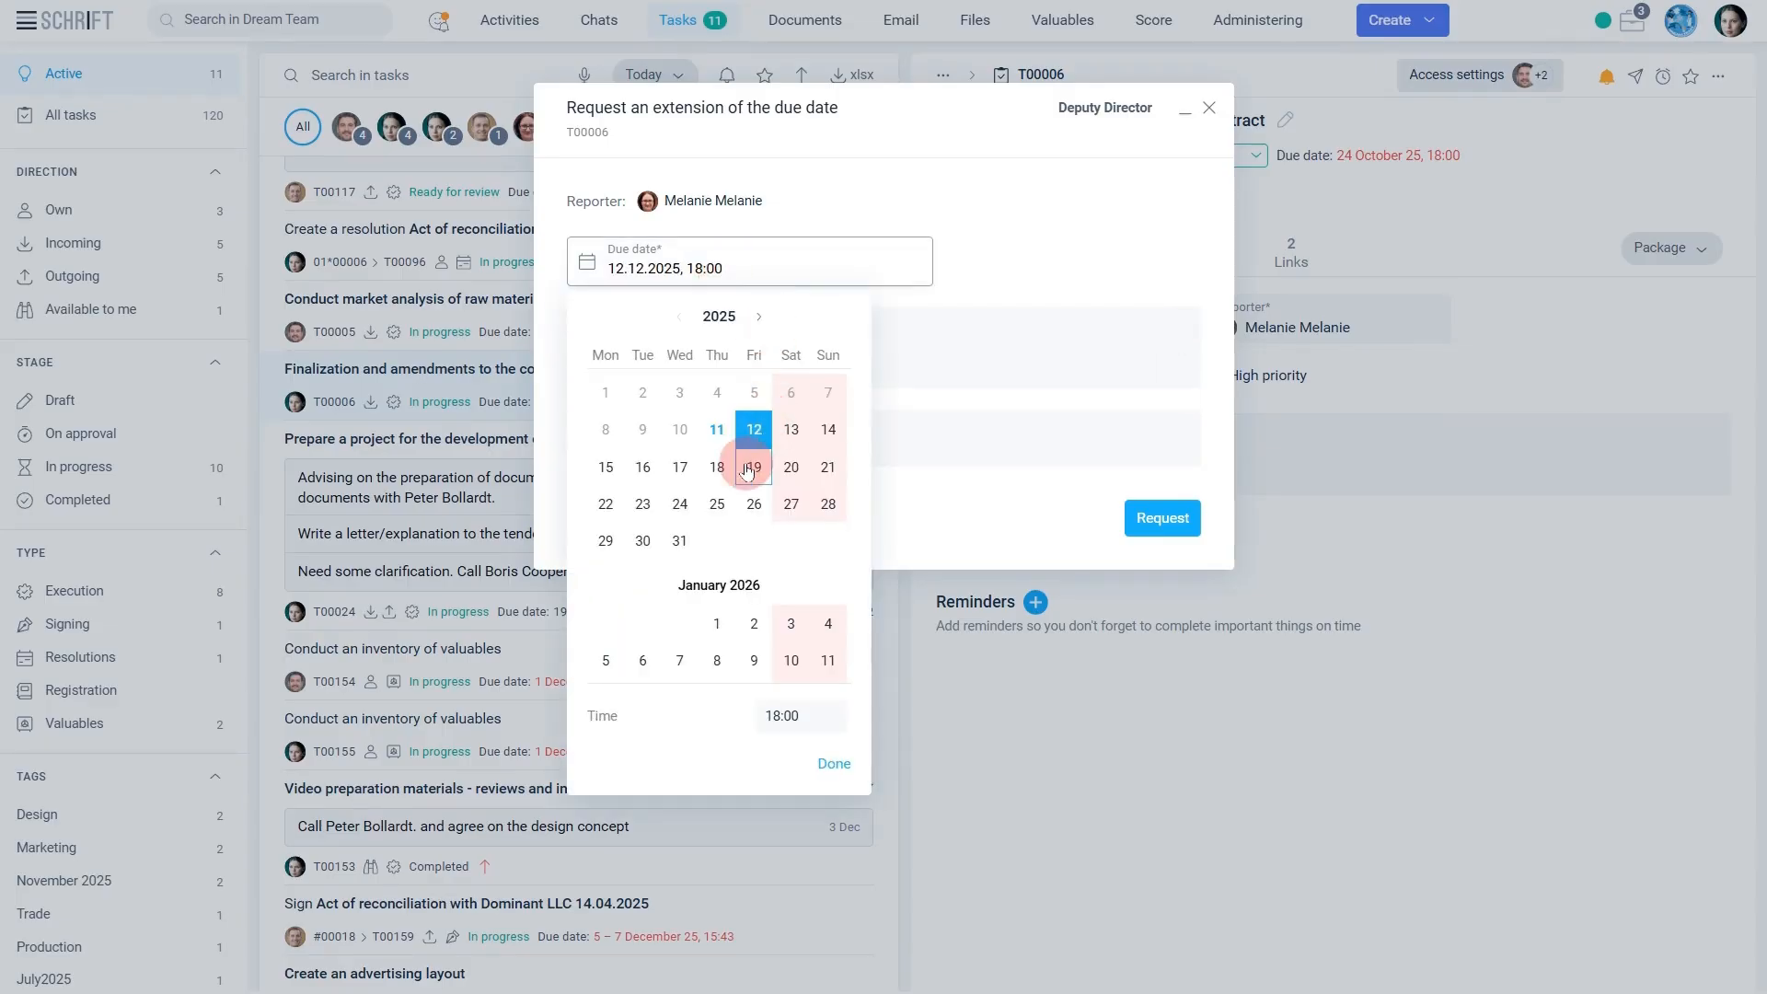
click(817, 771)
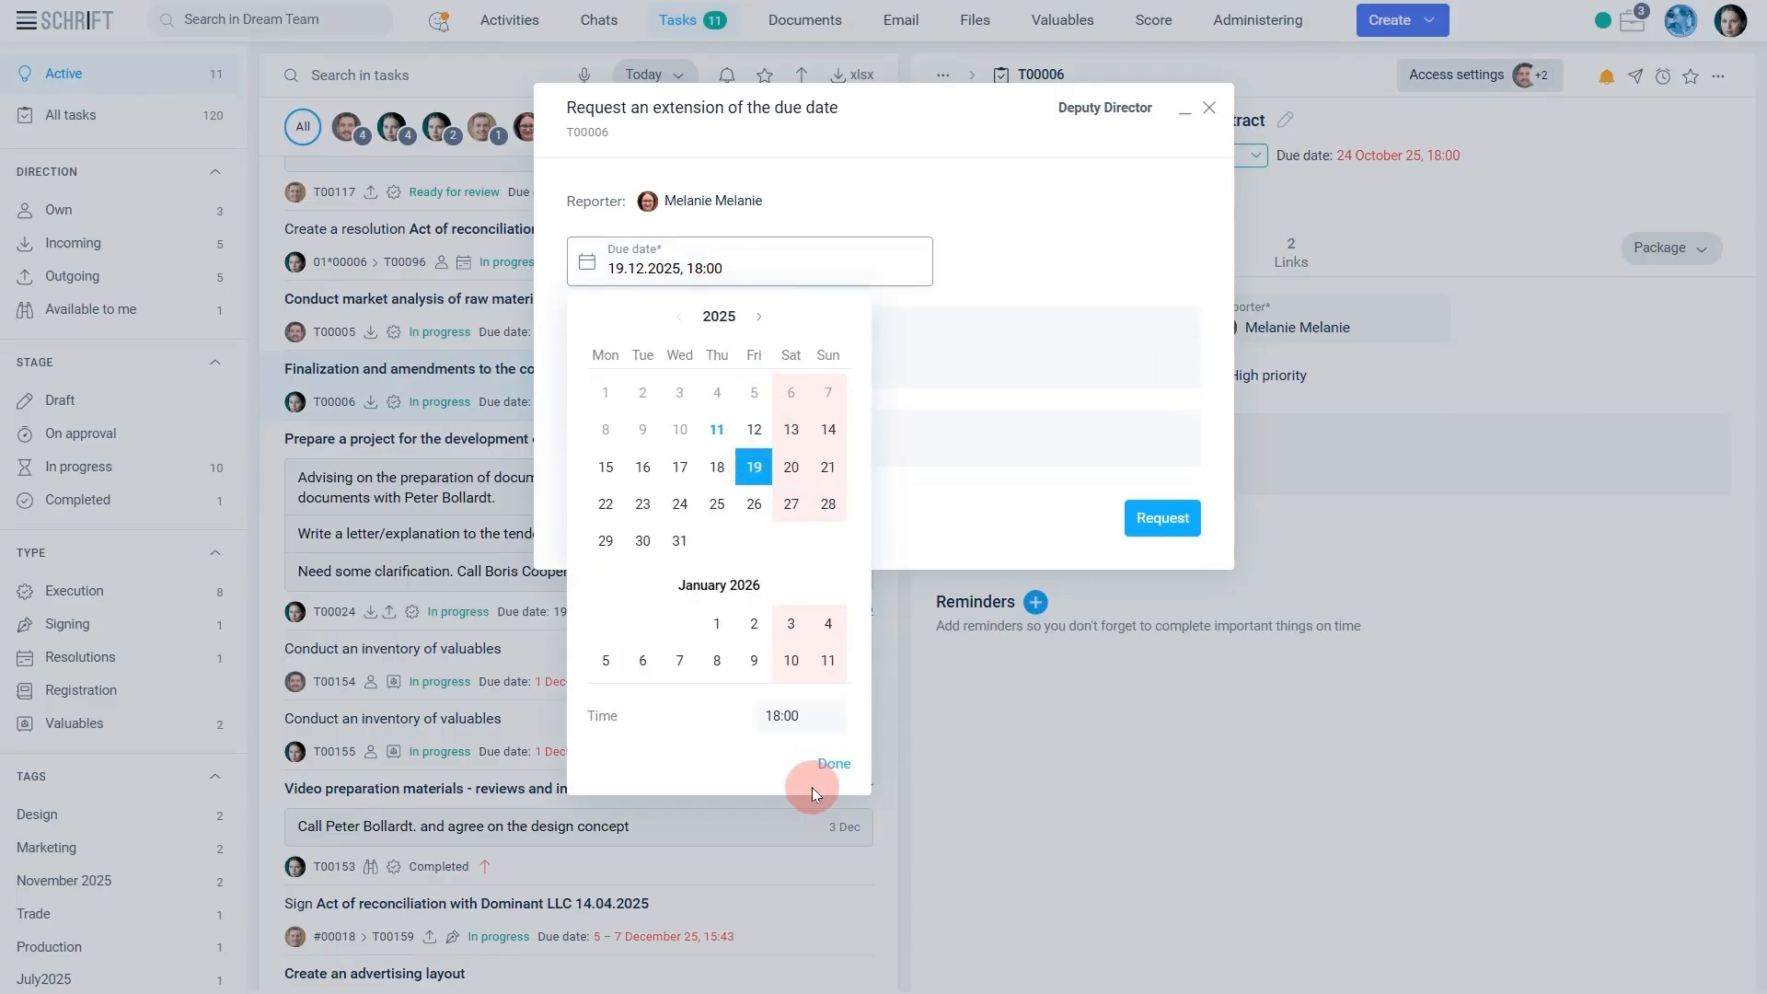
click(1174, 525)
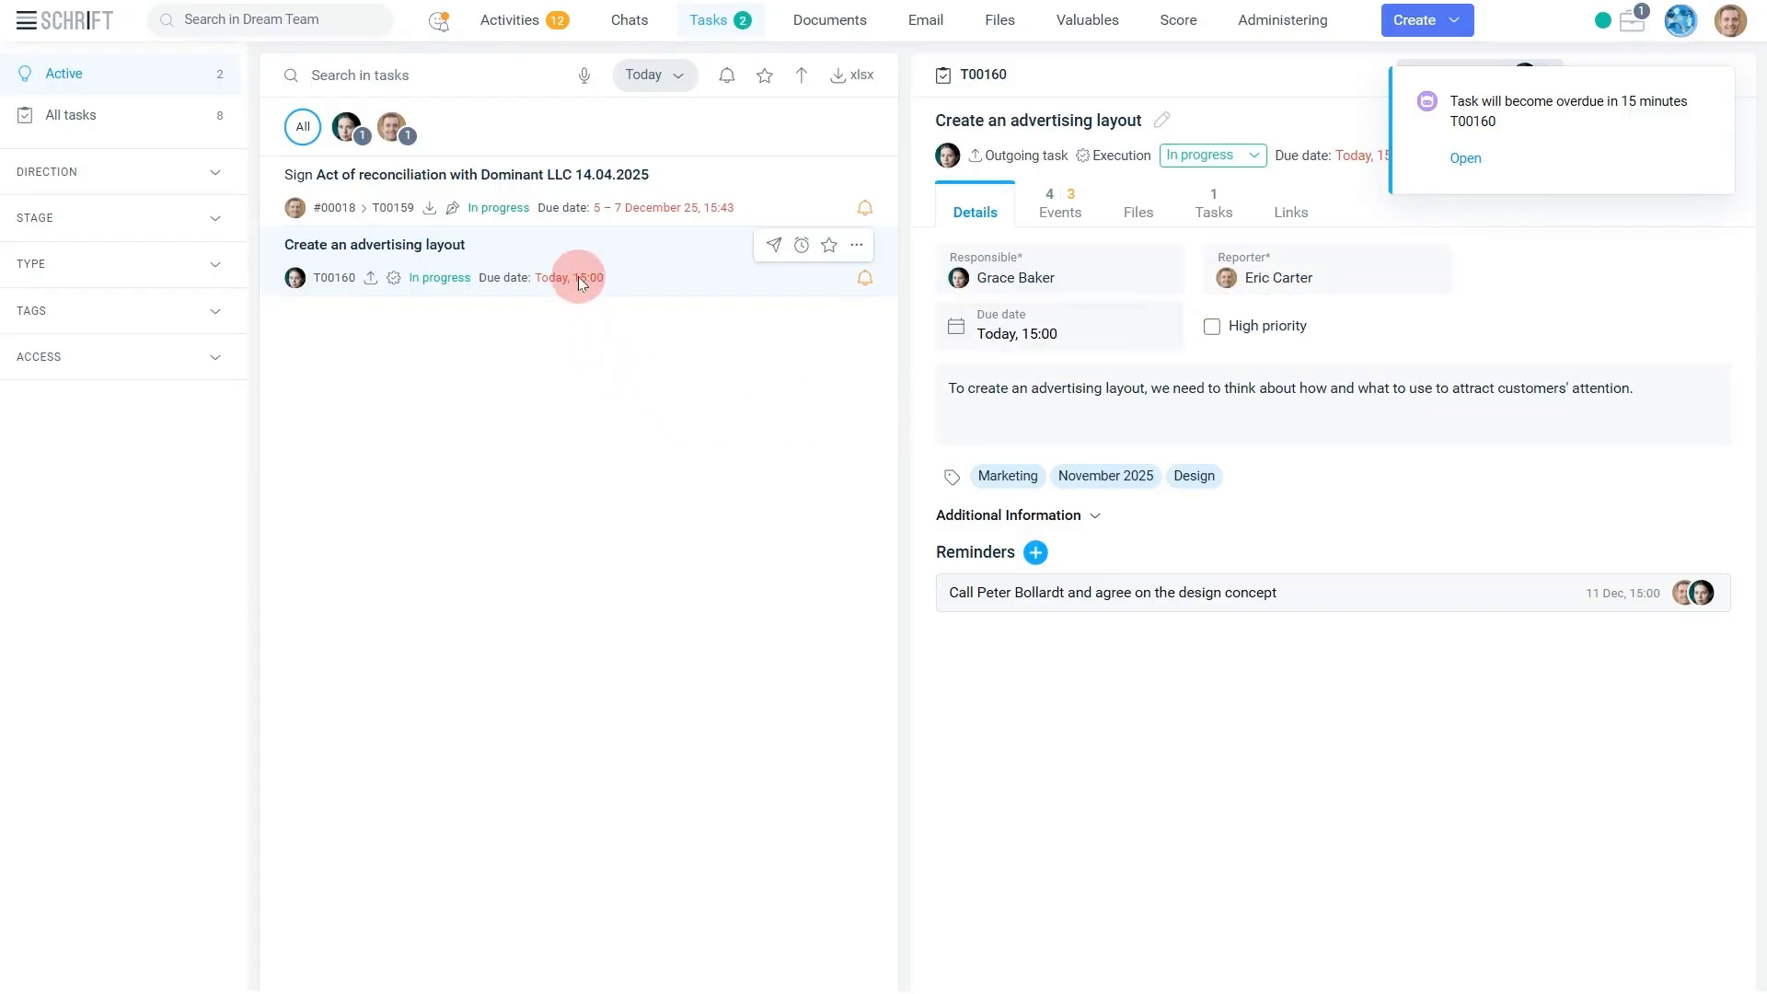
mouse_move(578, 276)
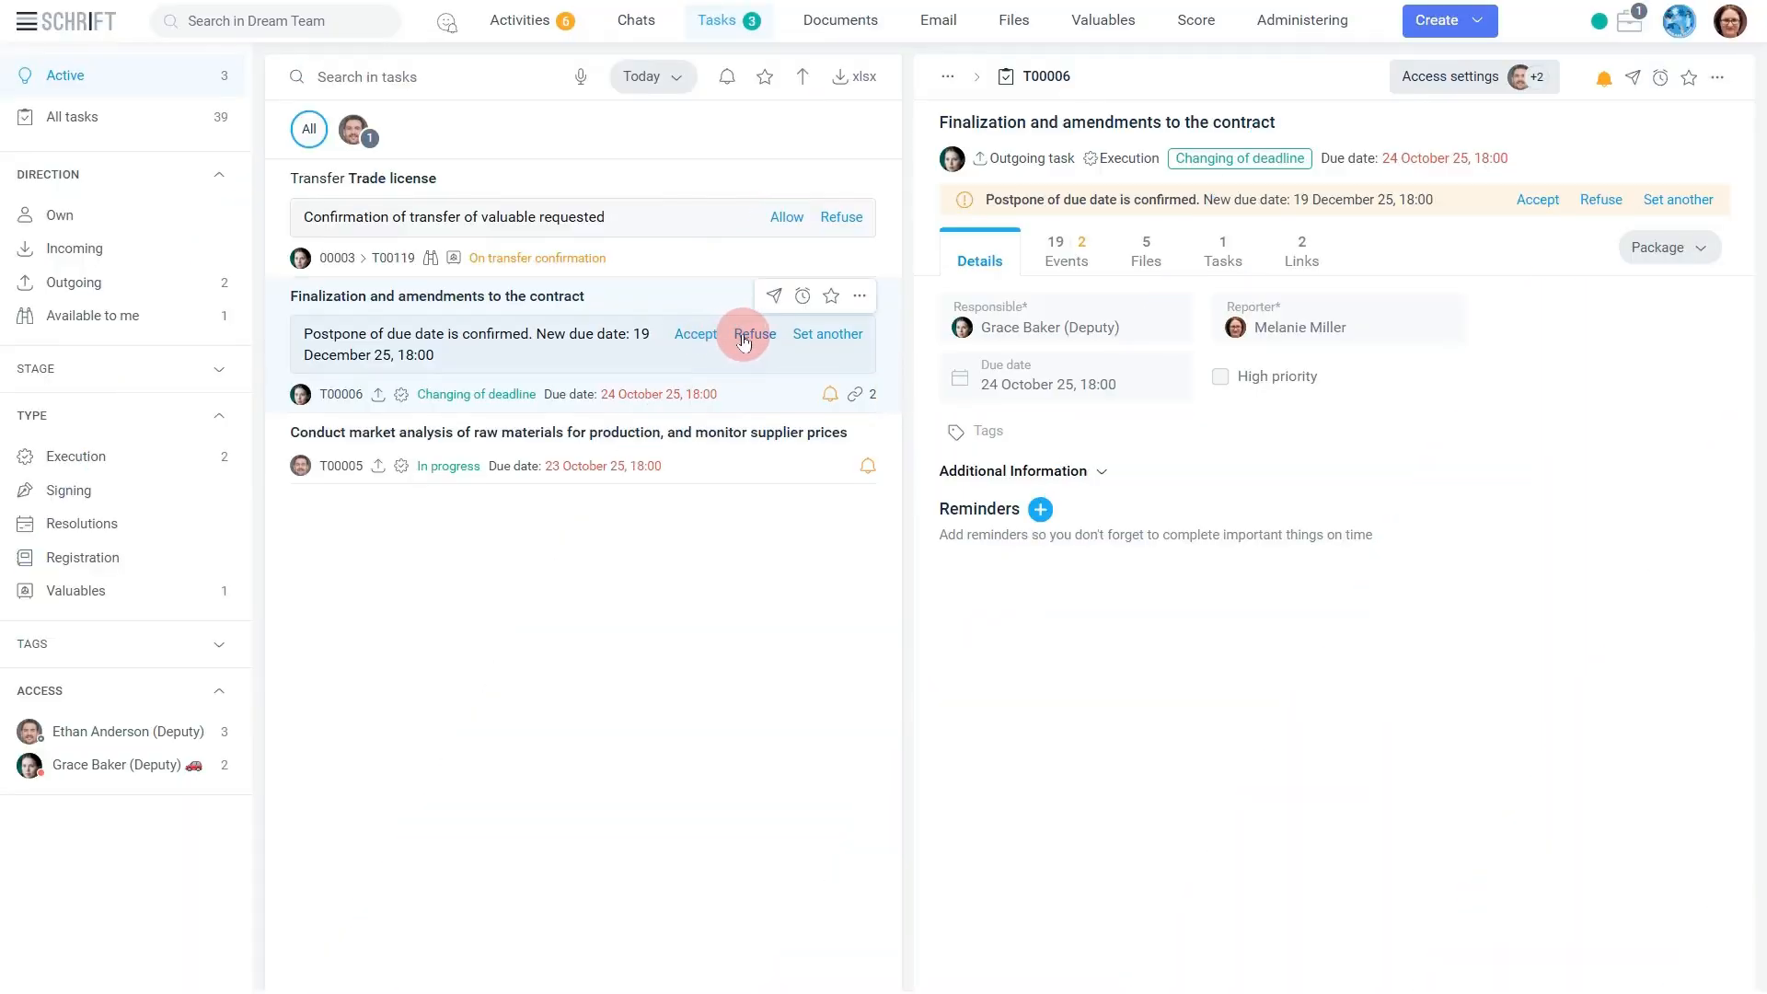
Set another due date, 22 December 2025, 18:00, for the "Finalization and amendments to the contract" task.
click(824, 346)
click(806, 271)
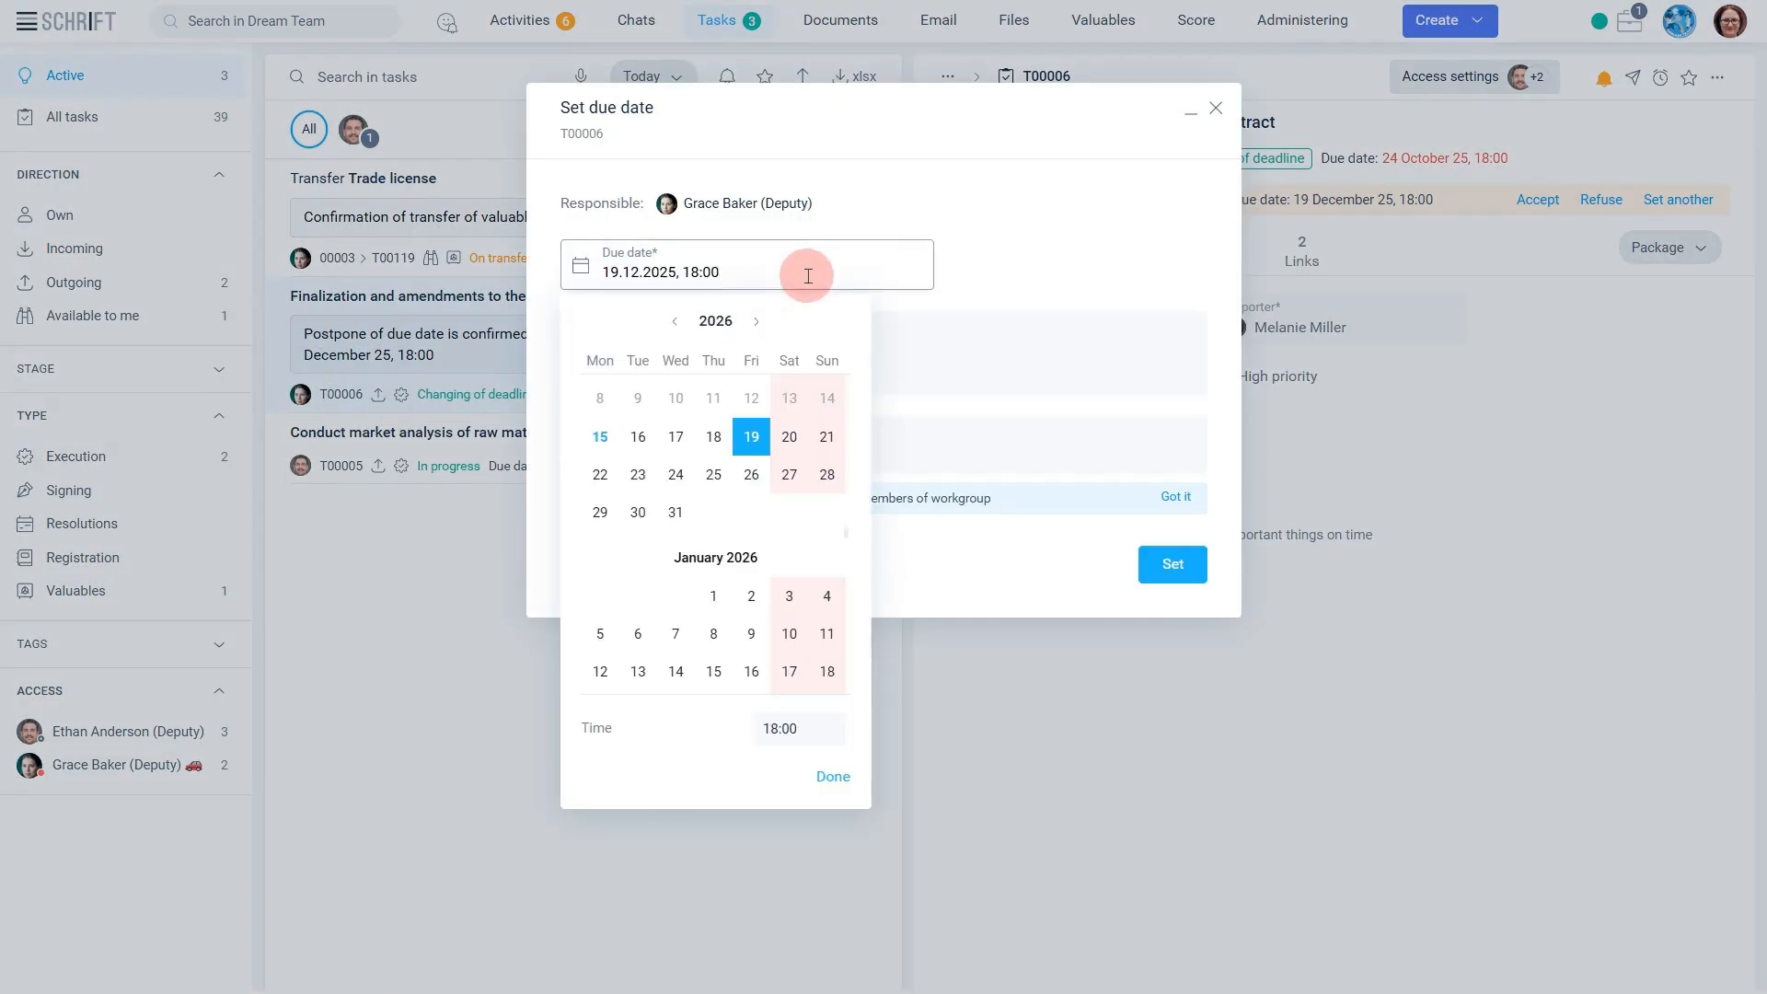
click(603, 476)
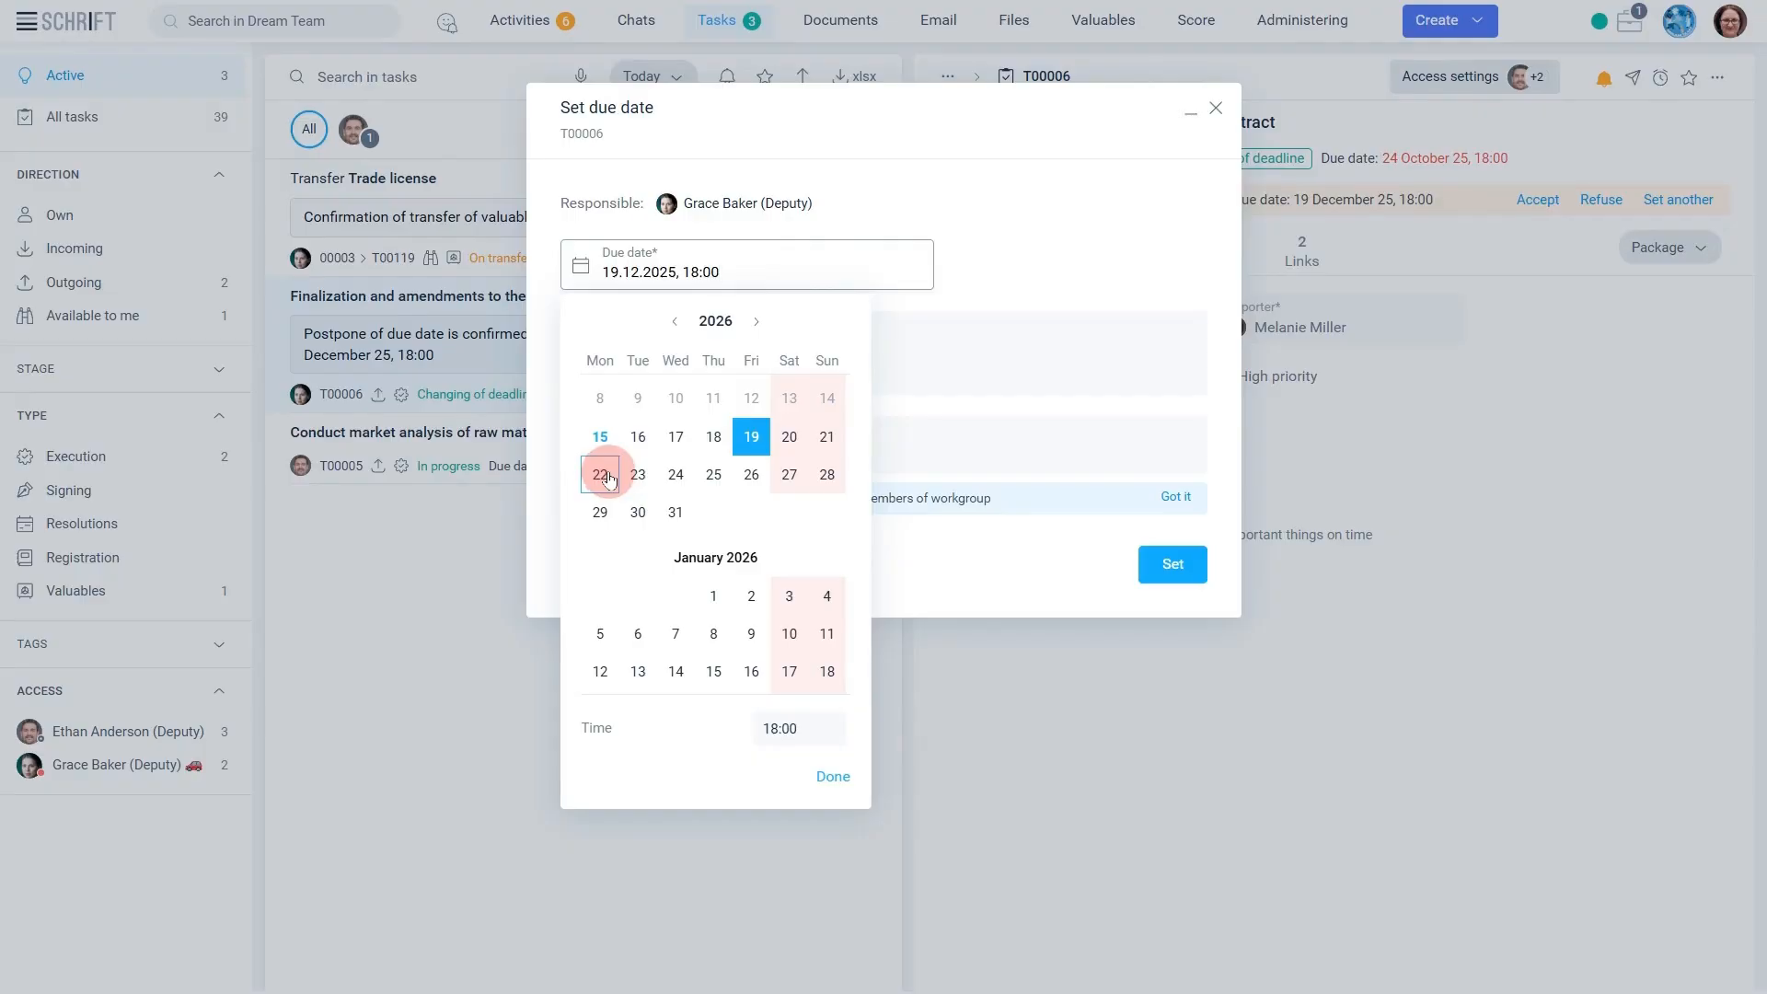
click(835, 779)
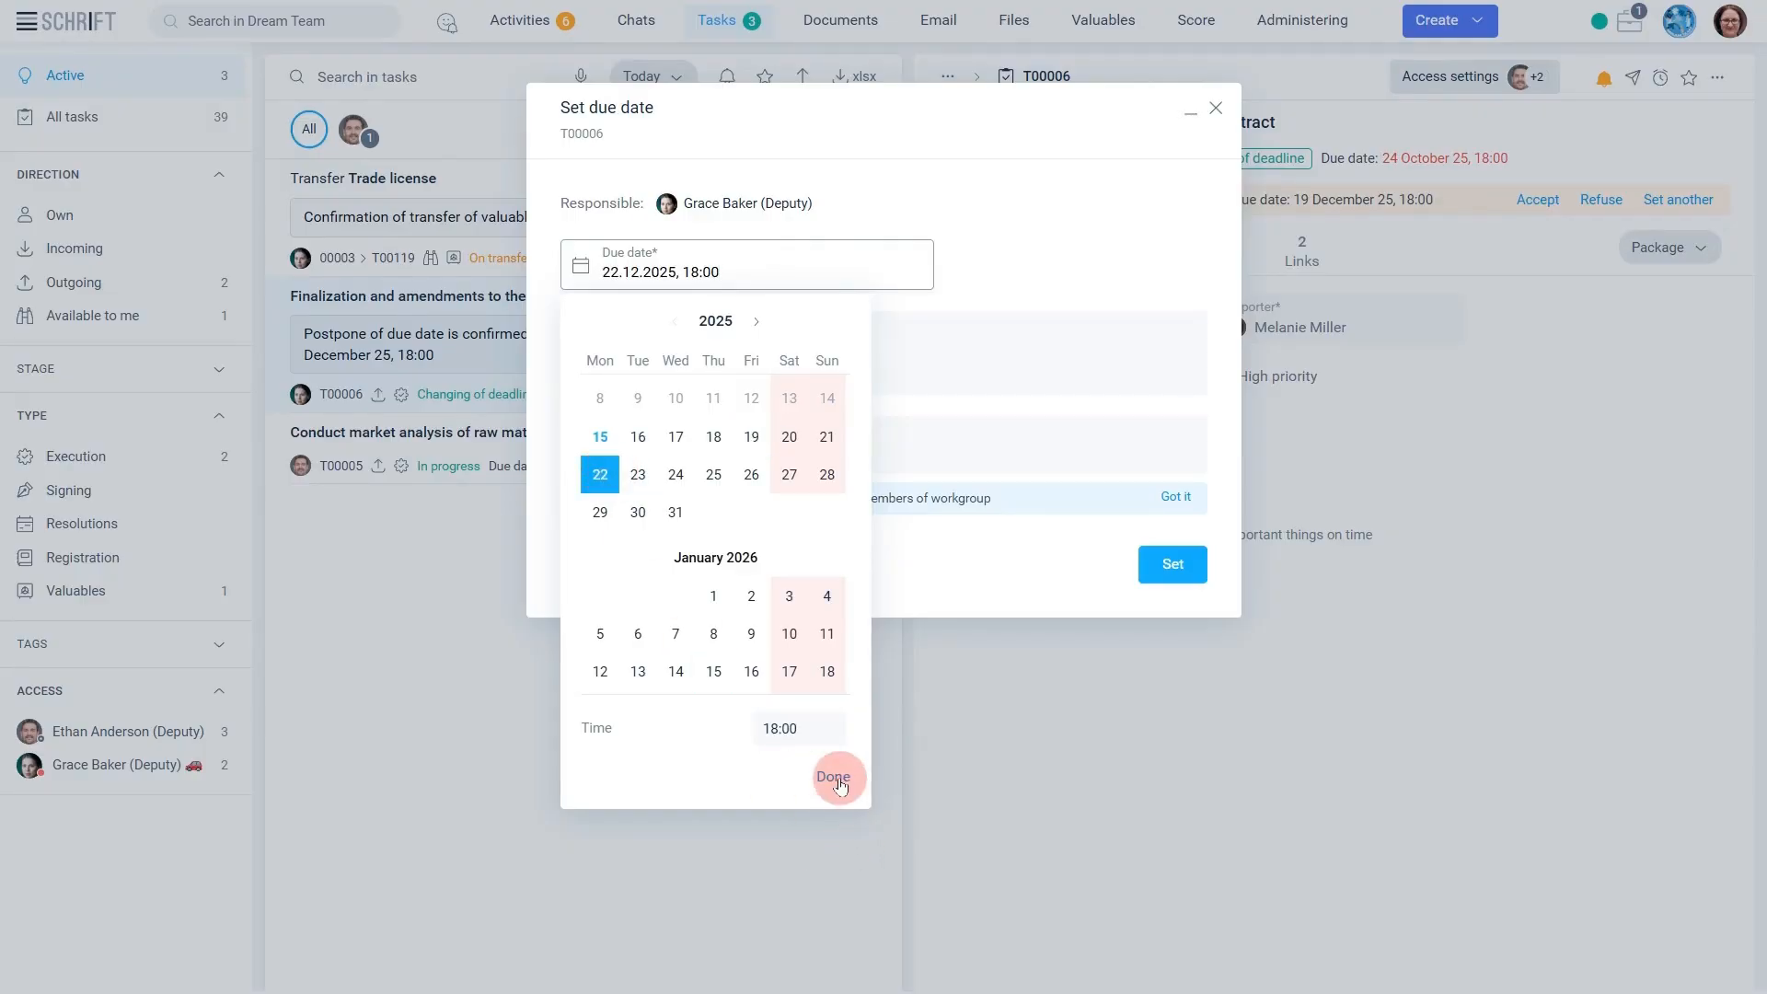
click(1151, 576)
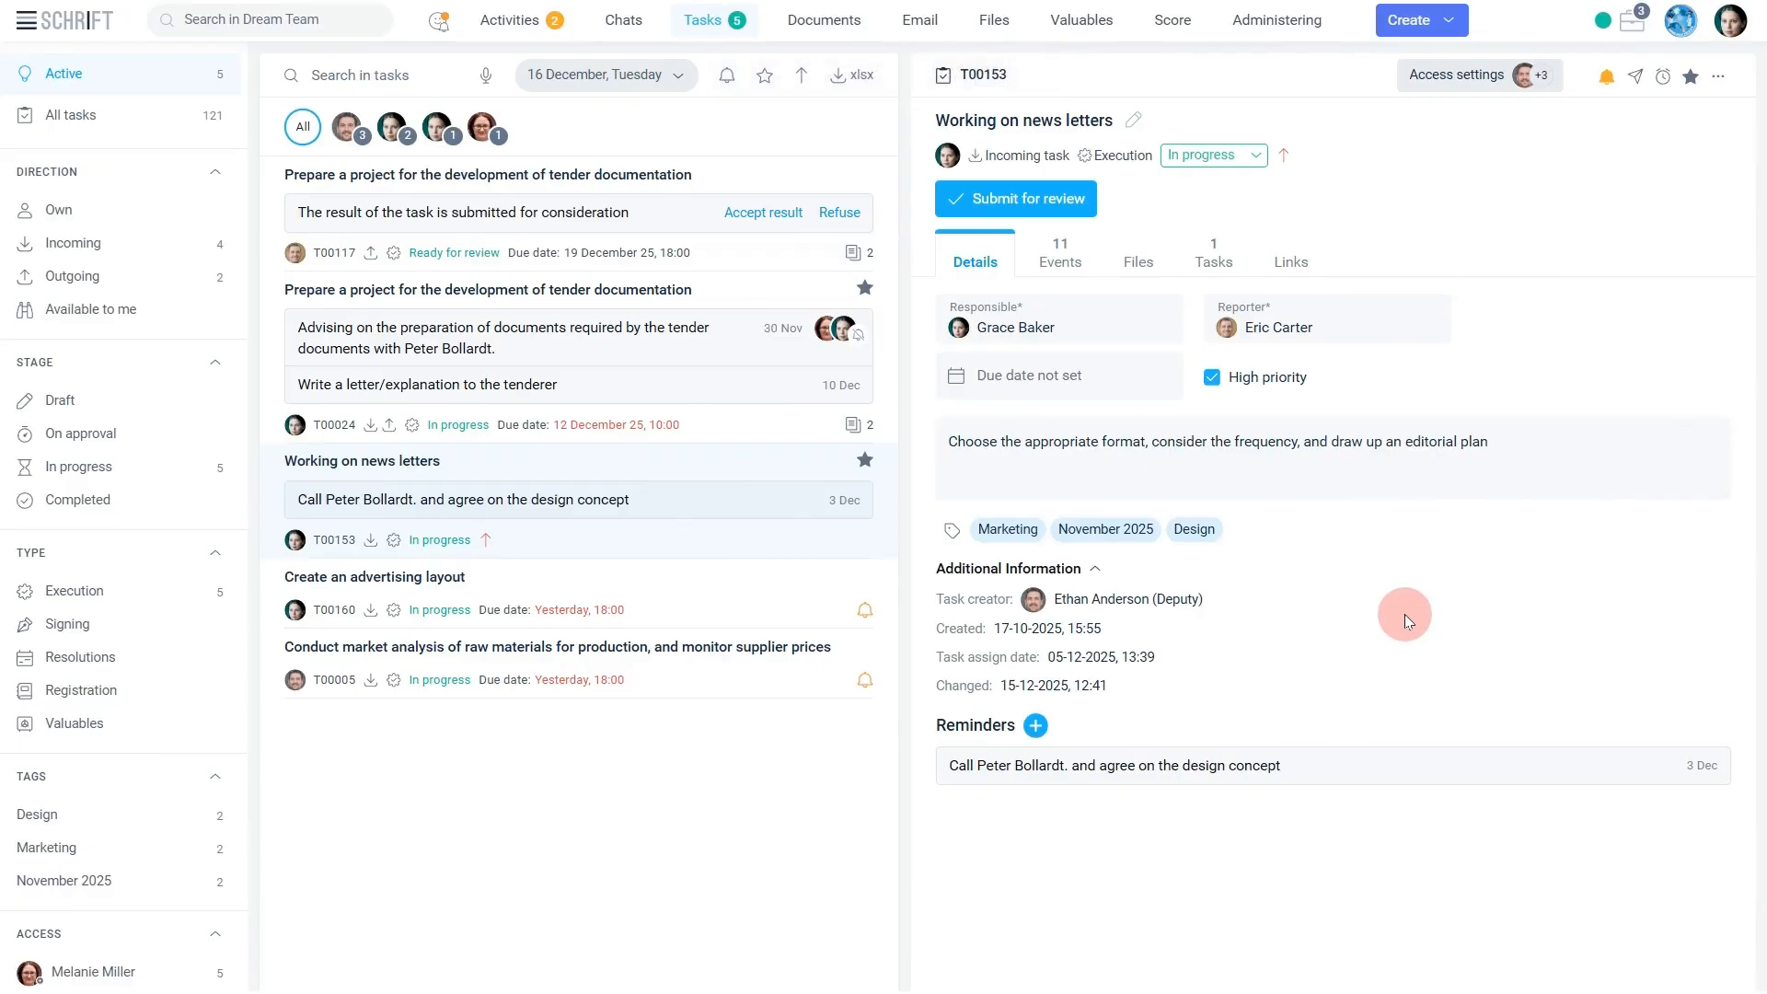
Post "You can use letters to talk about promotions and additional functionality." in the "Working on news letters" task's events, adding an employee as notified recipient.
click(1434, 484)
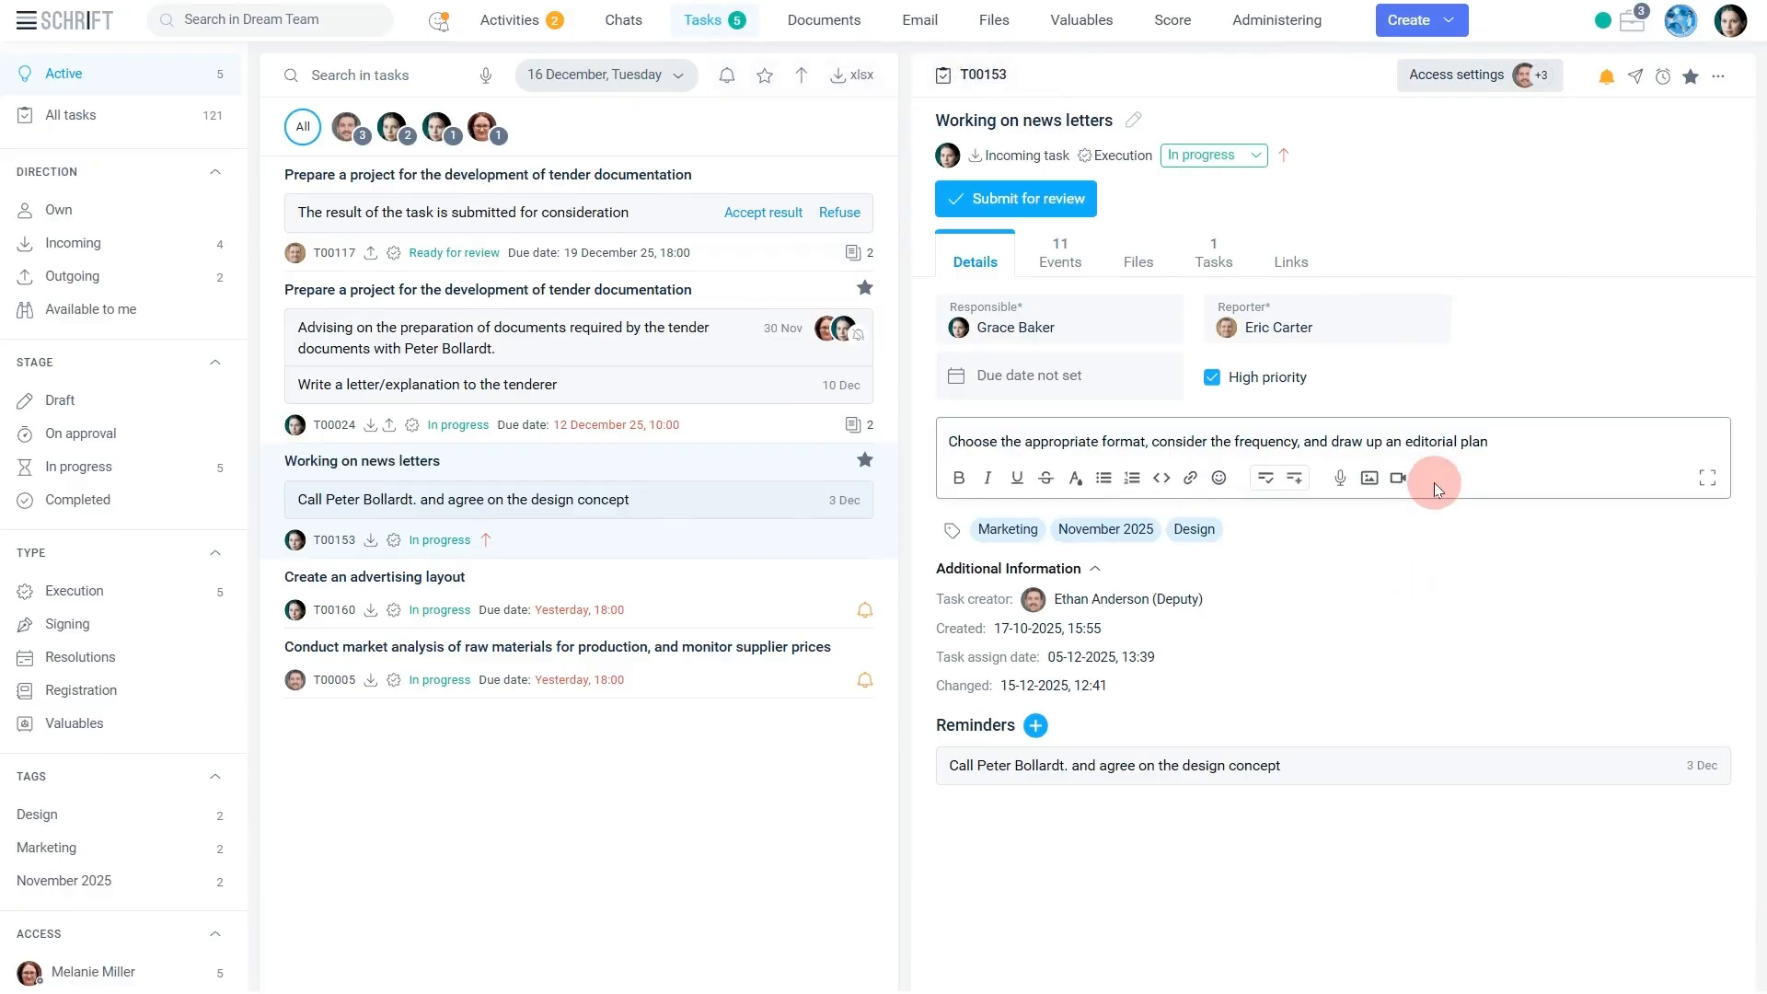
click(1067, 261)
click(1120, 821)
text(You can use letters to talk about promotions and additional functionality.)
click(1229, 793)
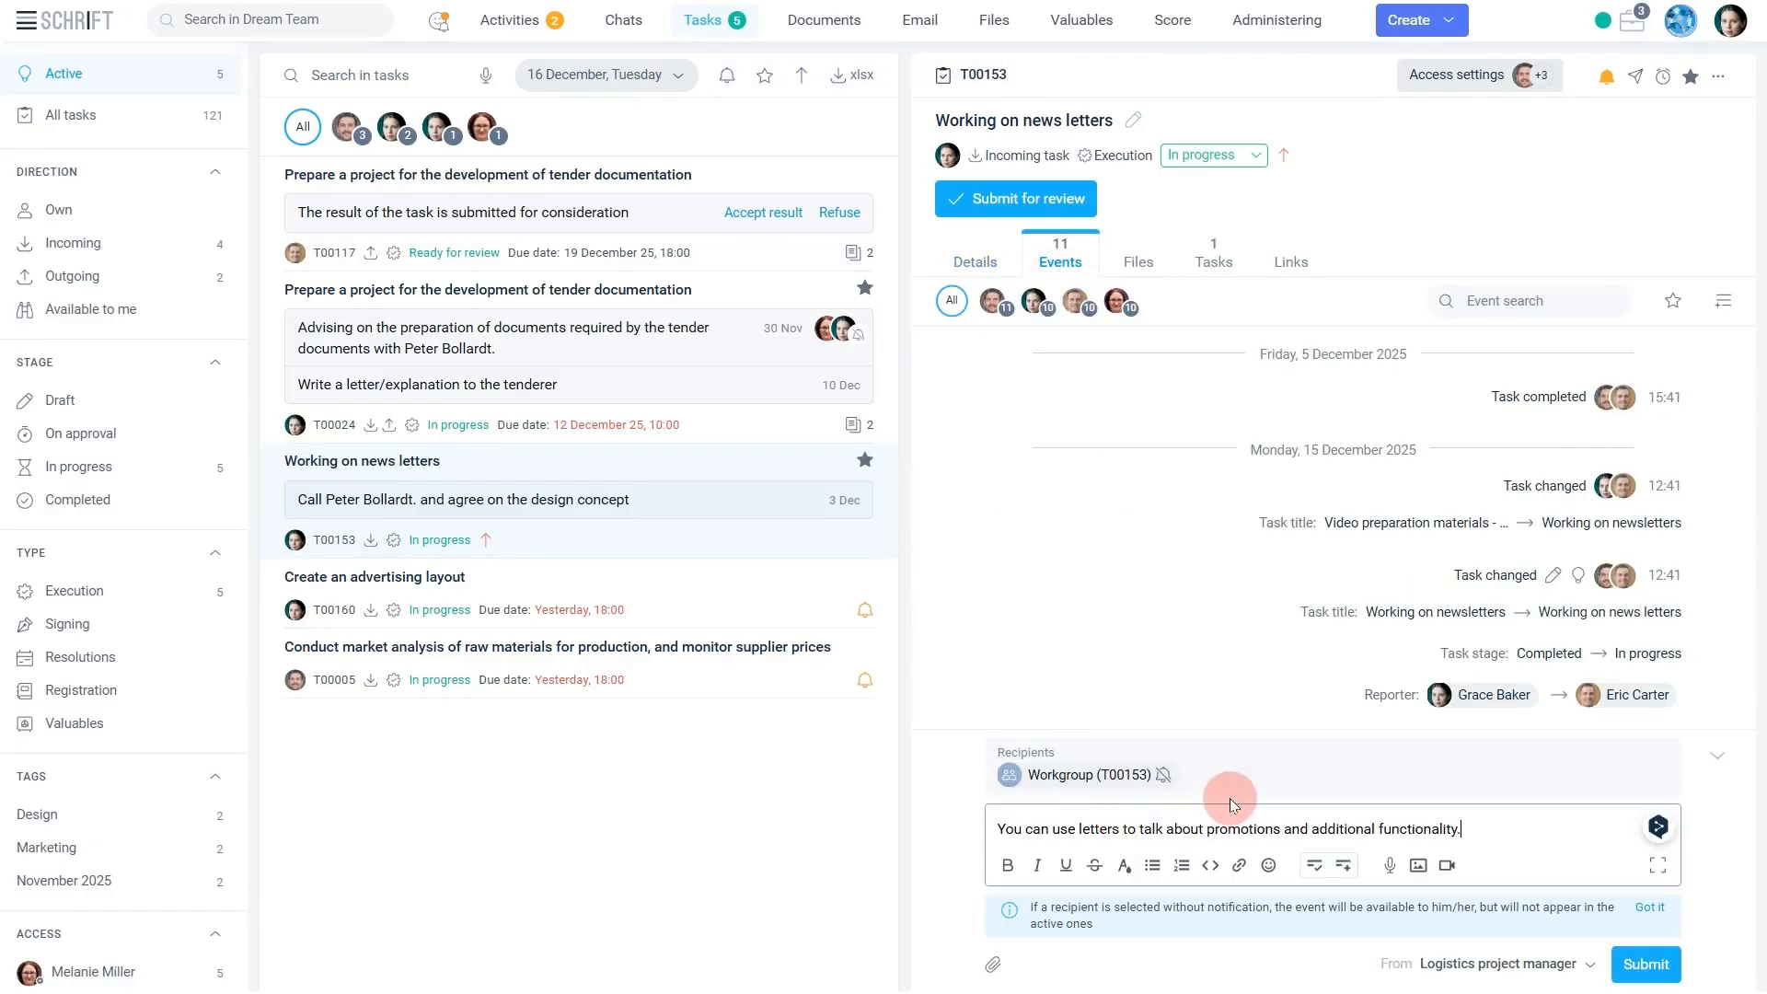
click(1321, 612)
click(1645, 963)
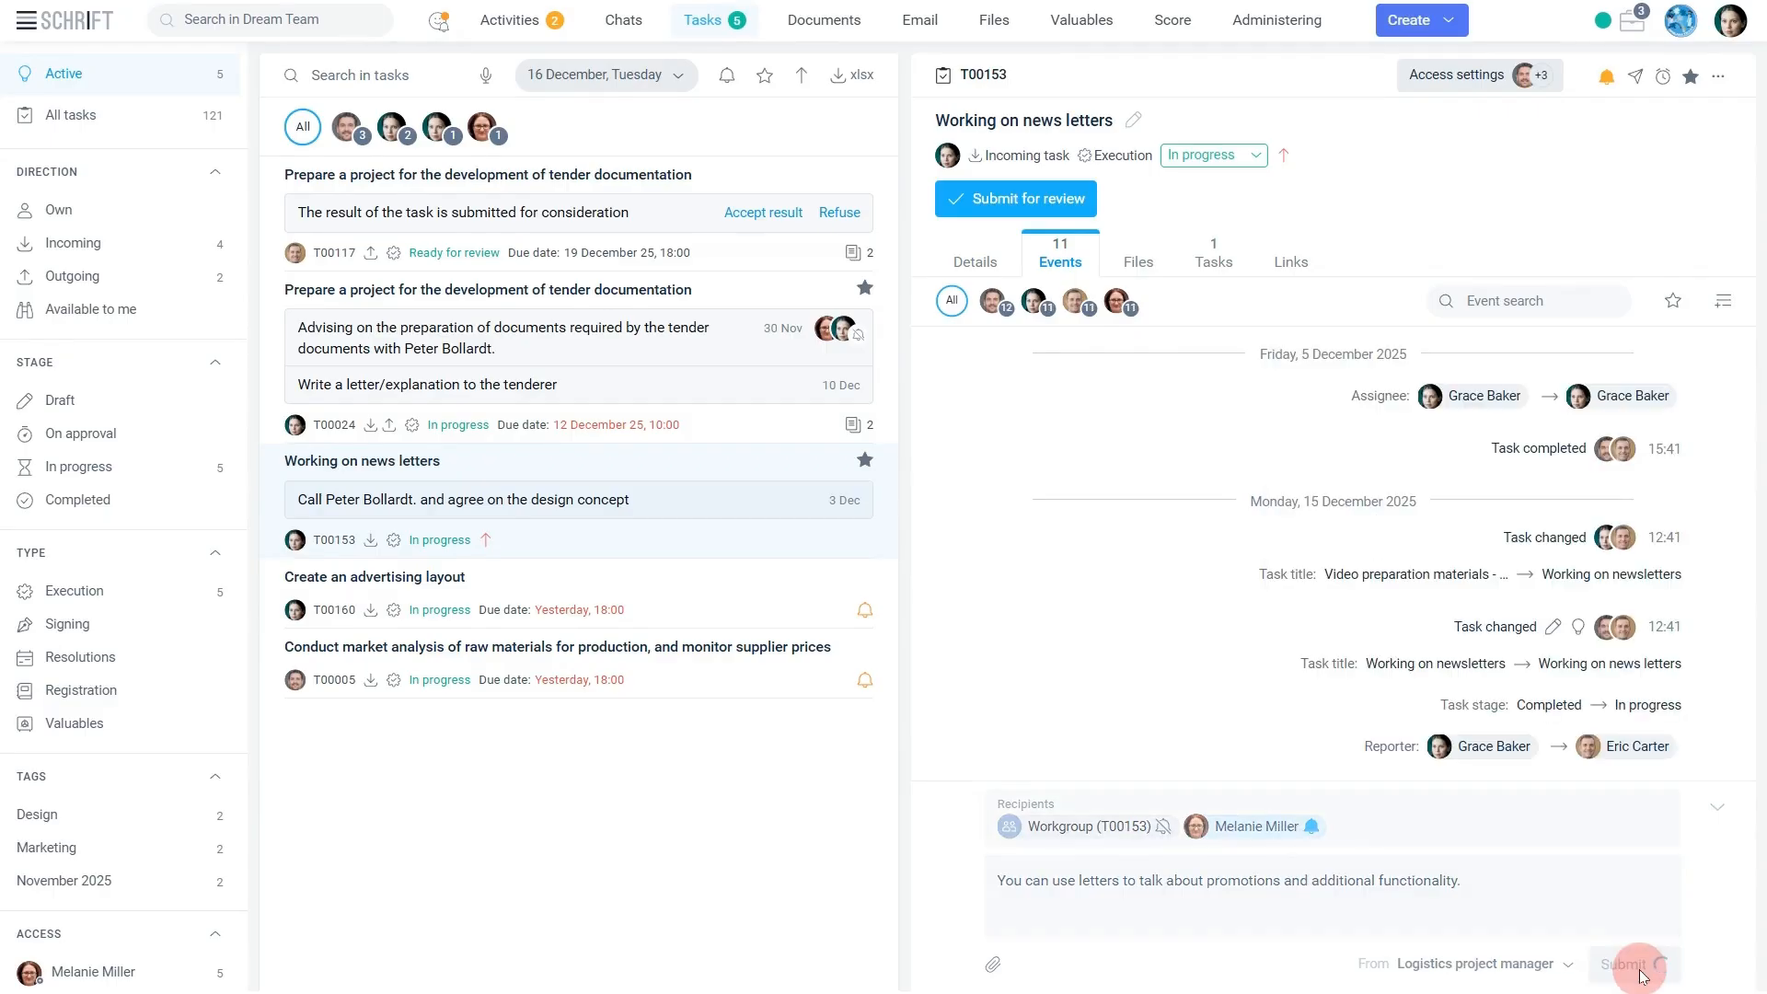
Look through the files section of the "Working on news letters" task.
click(1138, 262)
click(1332, 676)
click(1360, 725)
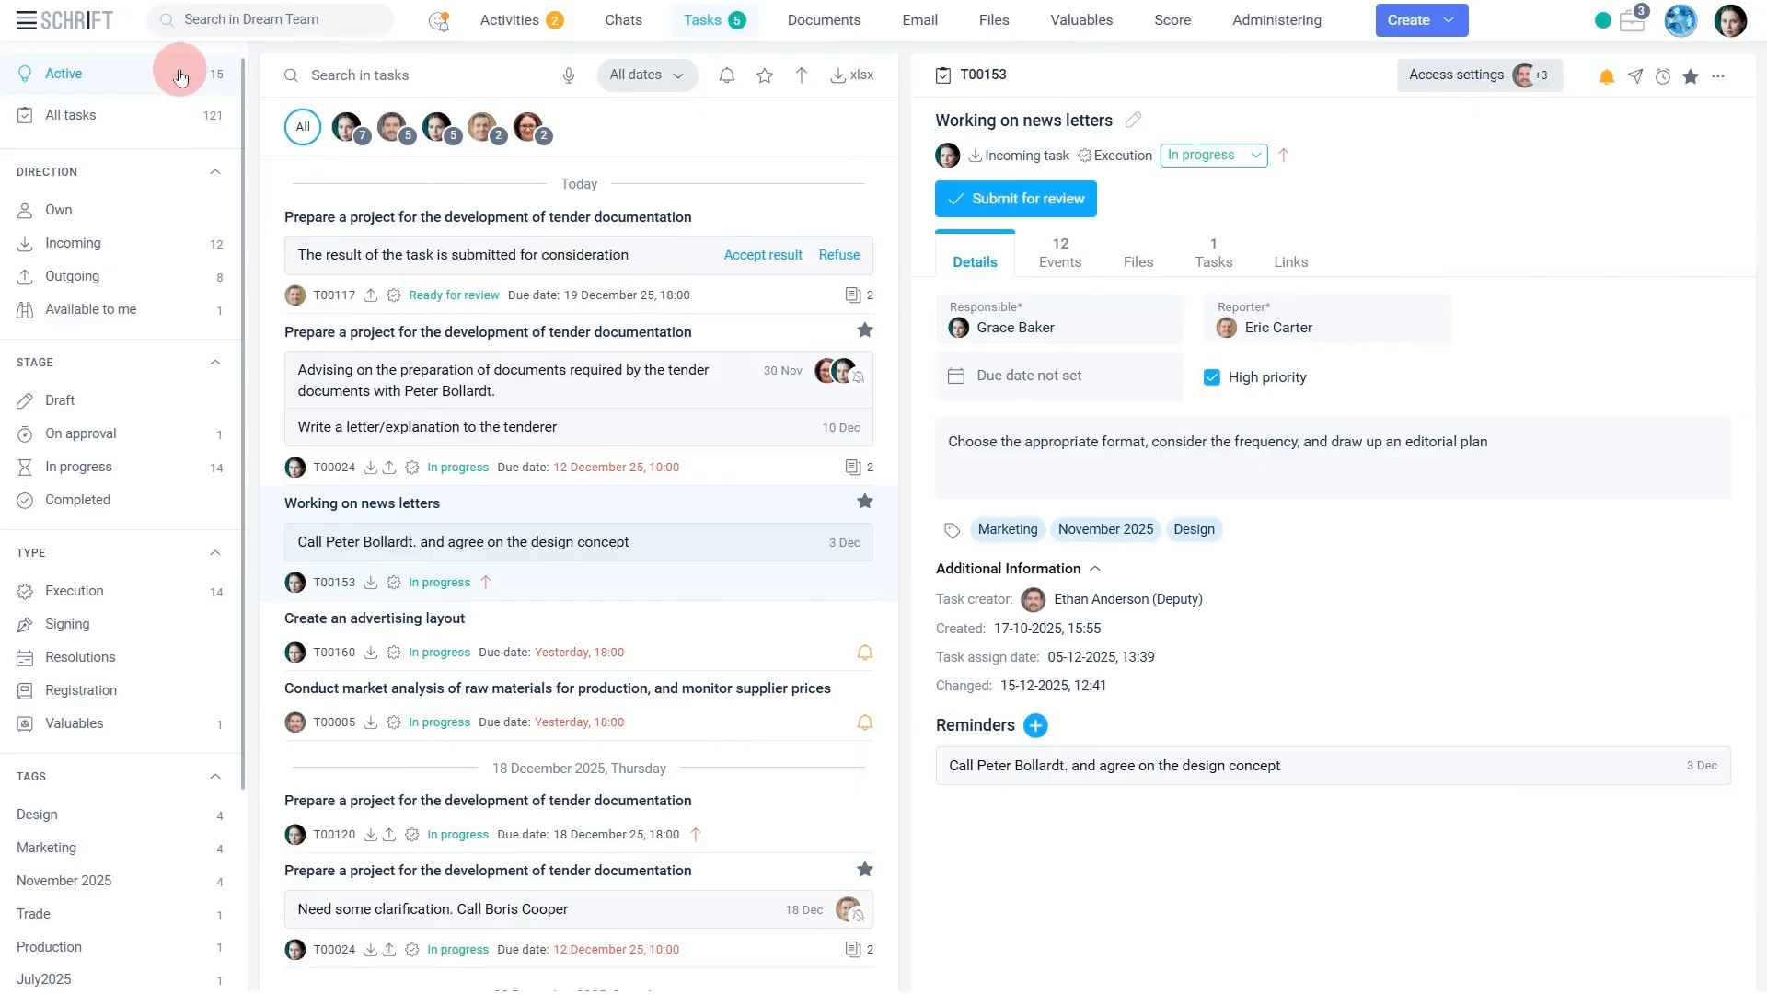
Filter the active tasks of all dates down to those for Thursday, 18 December.
click(673, 79)
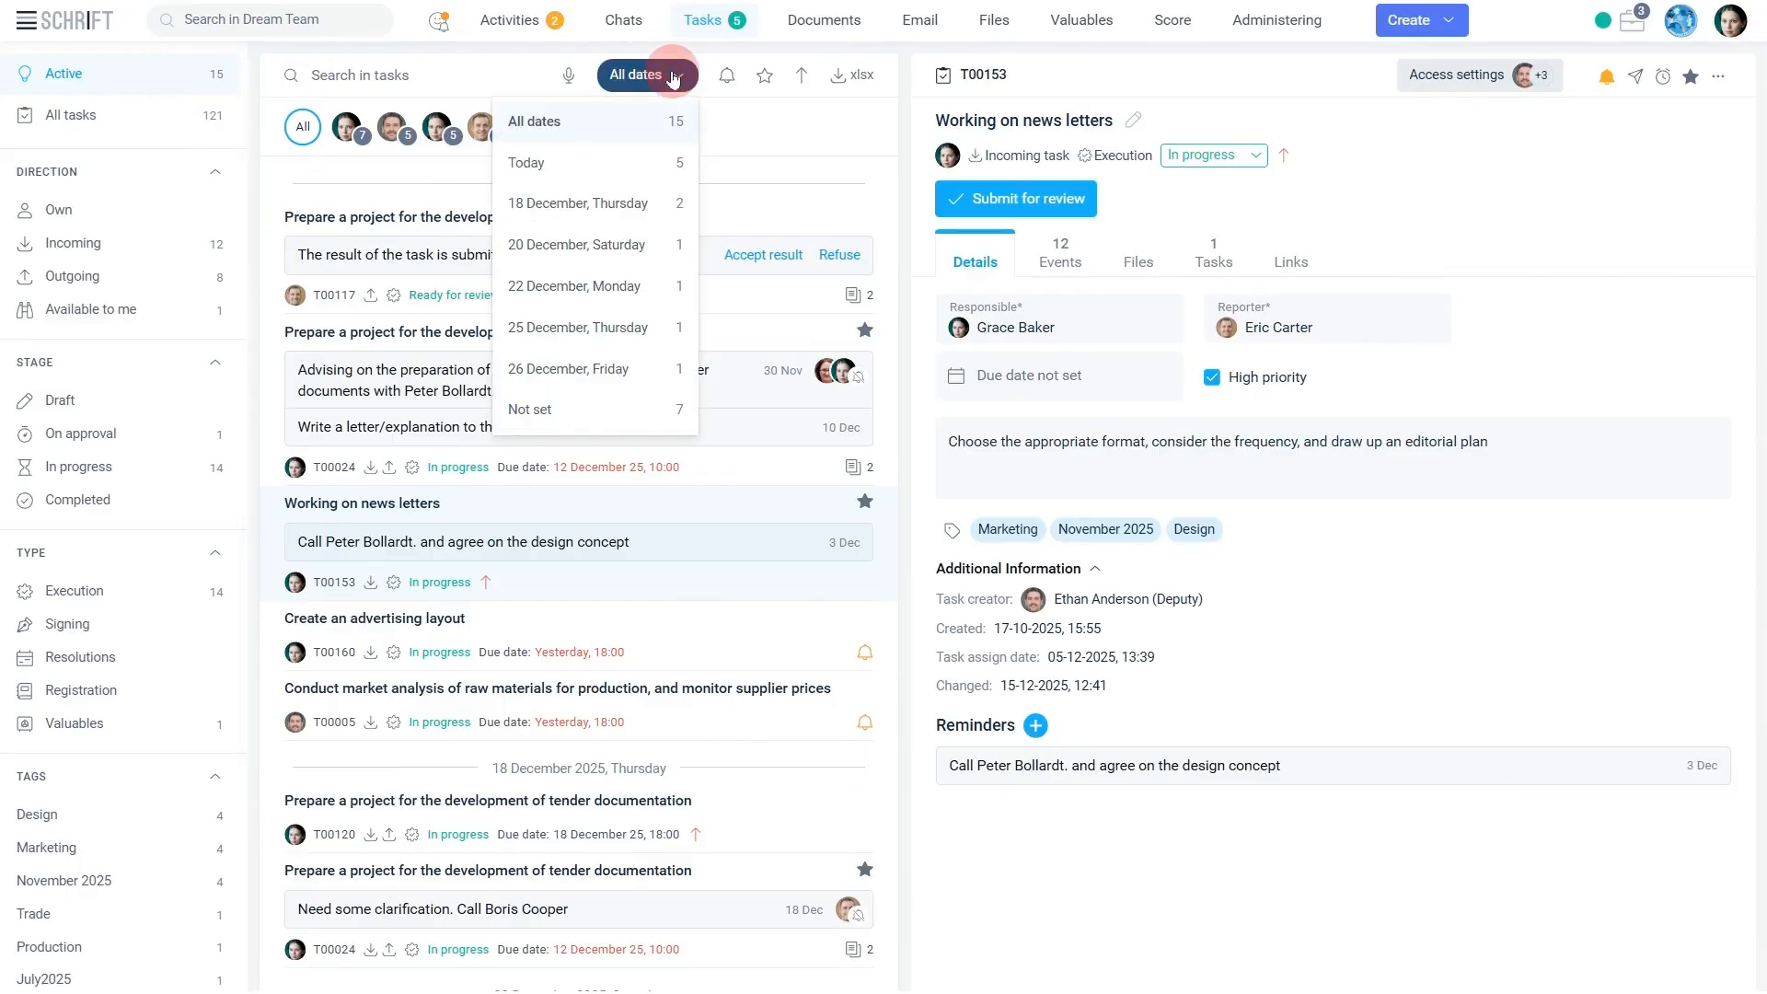
click(601, 219)
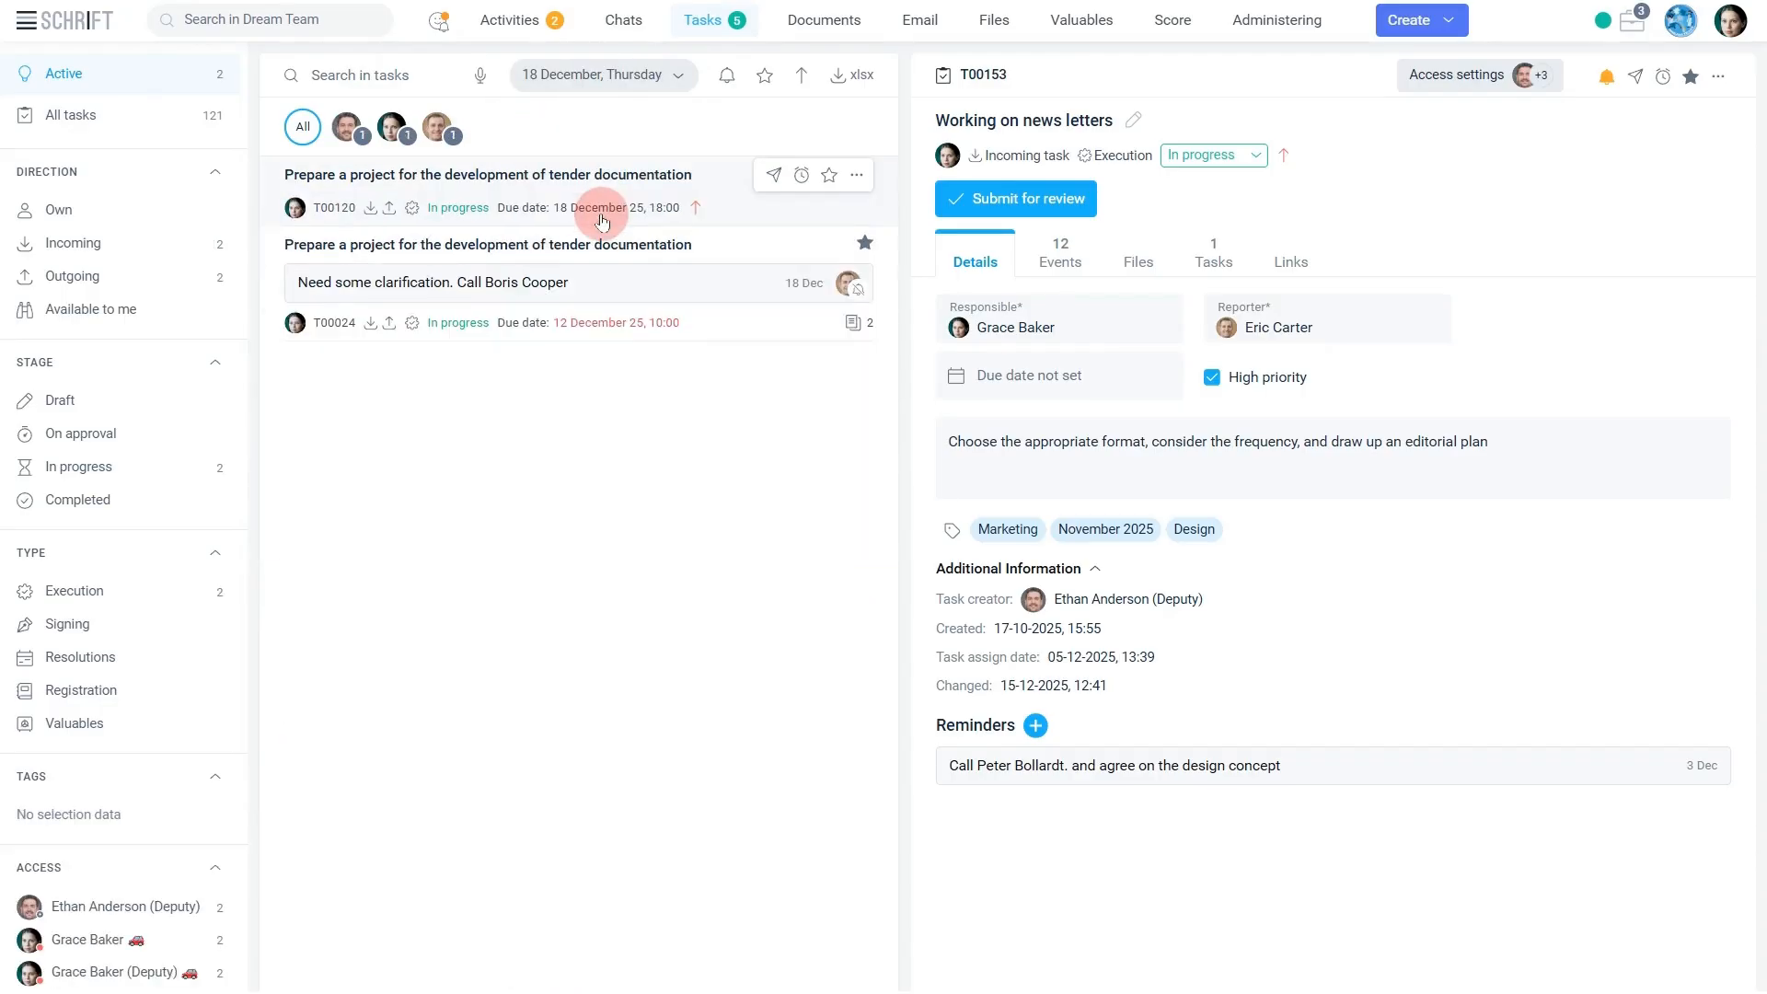
click(603, 219)
Show all tasks, filtered by one responsible employee and by another employee who has access.
click(168, 118)
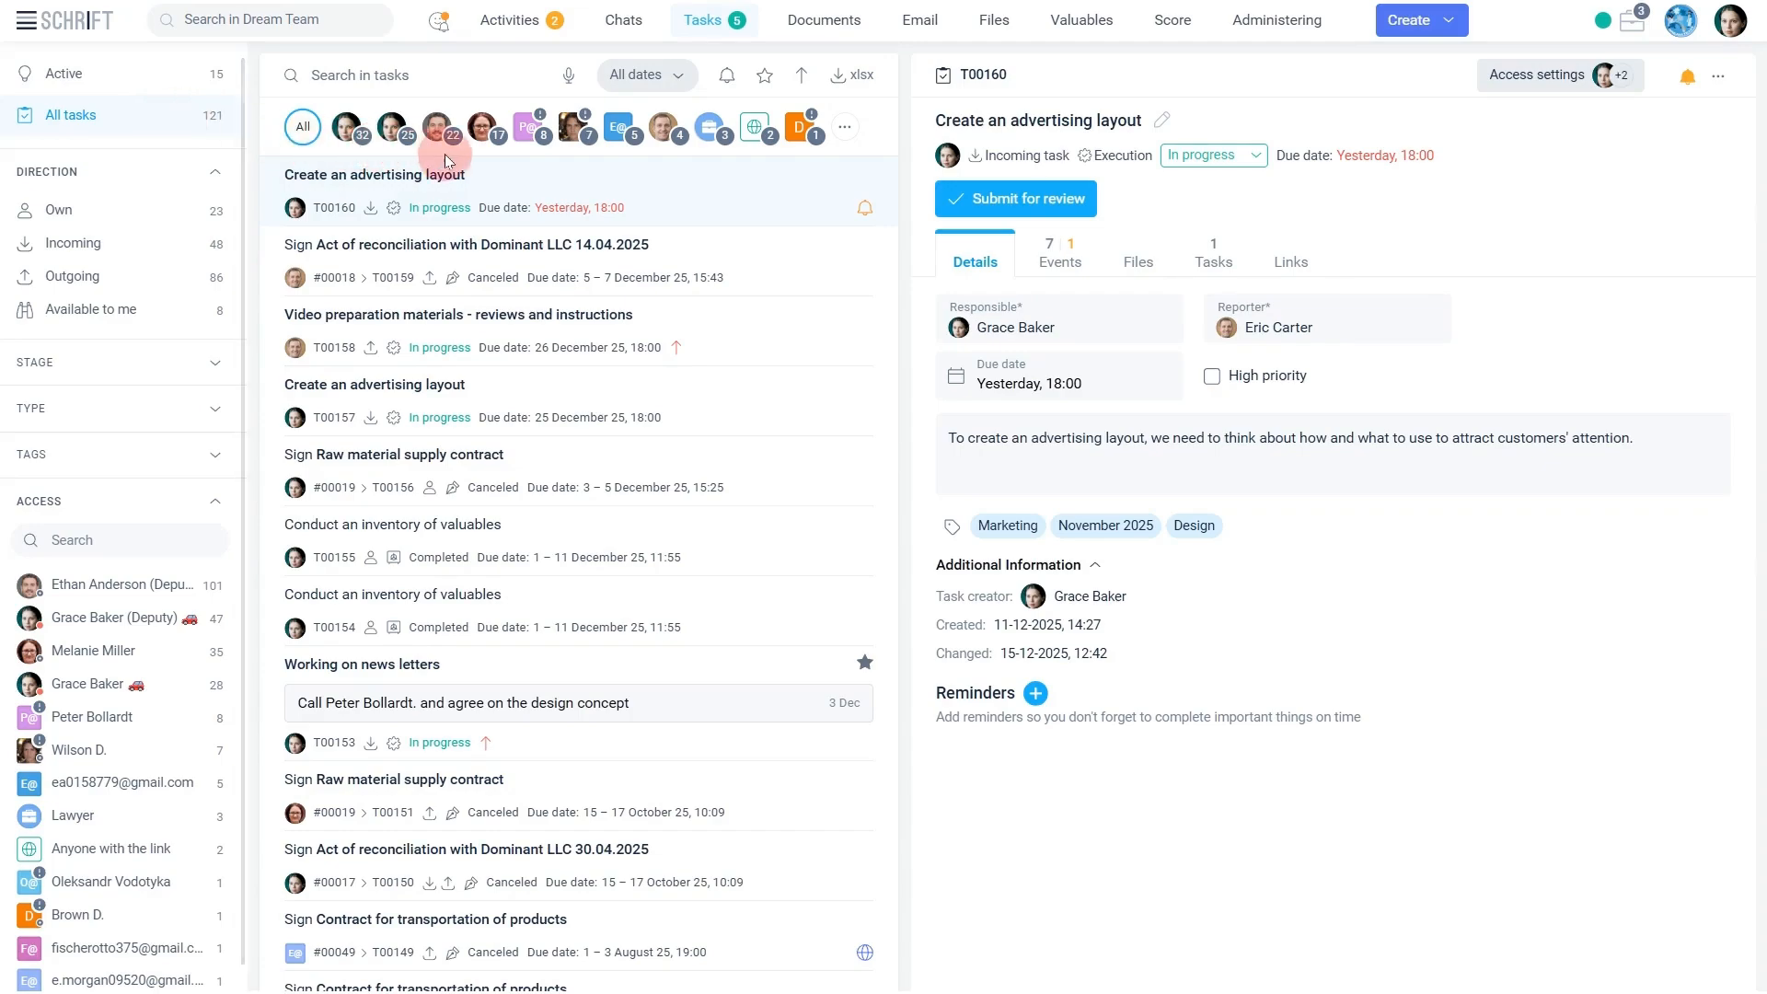
click(668, 138)
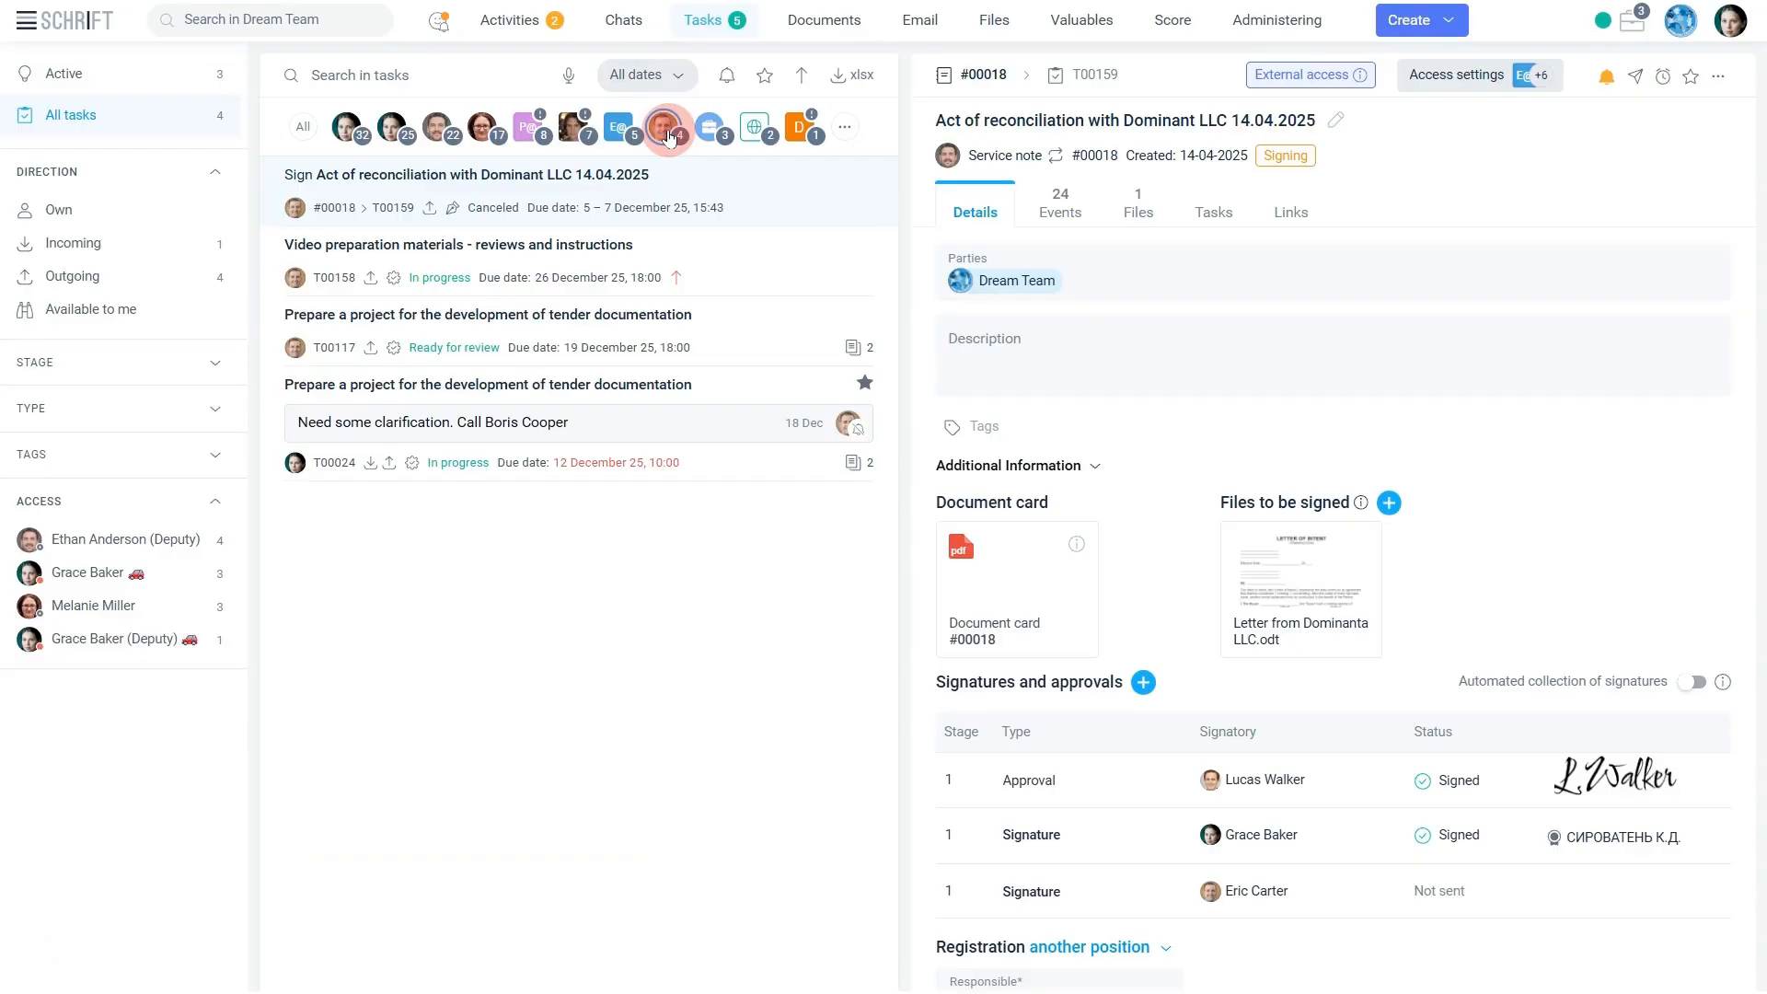
click(117, 541)
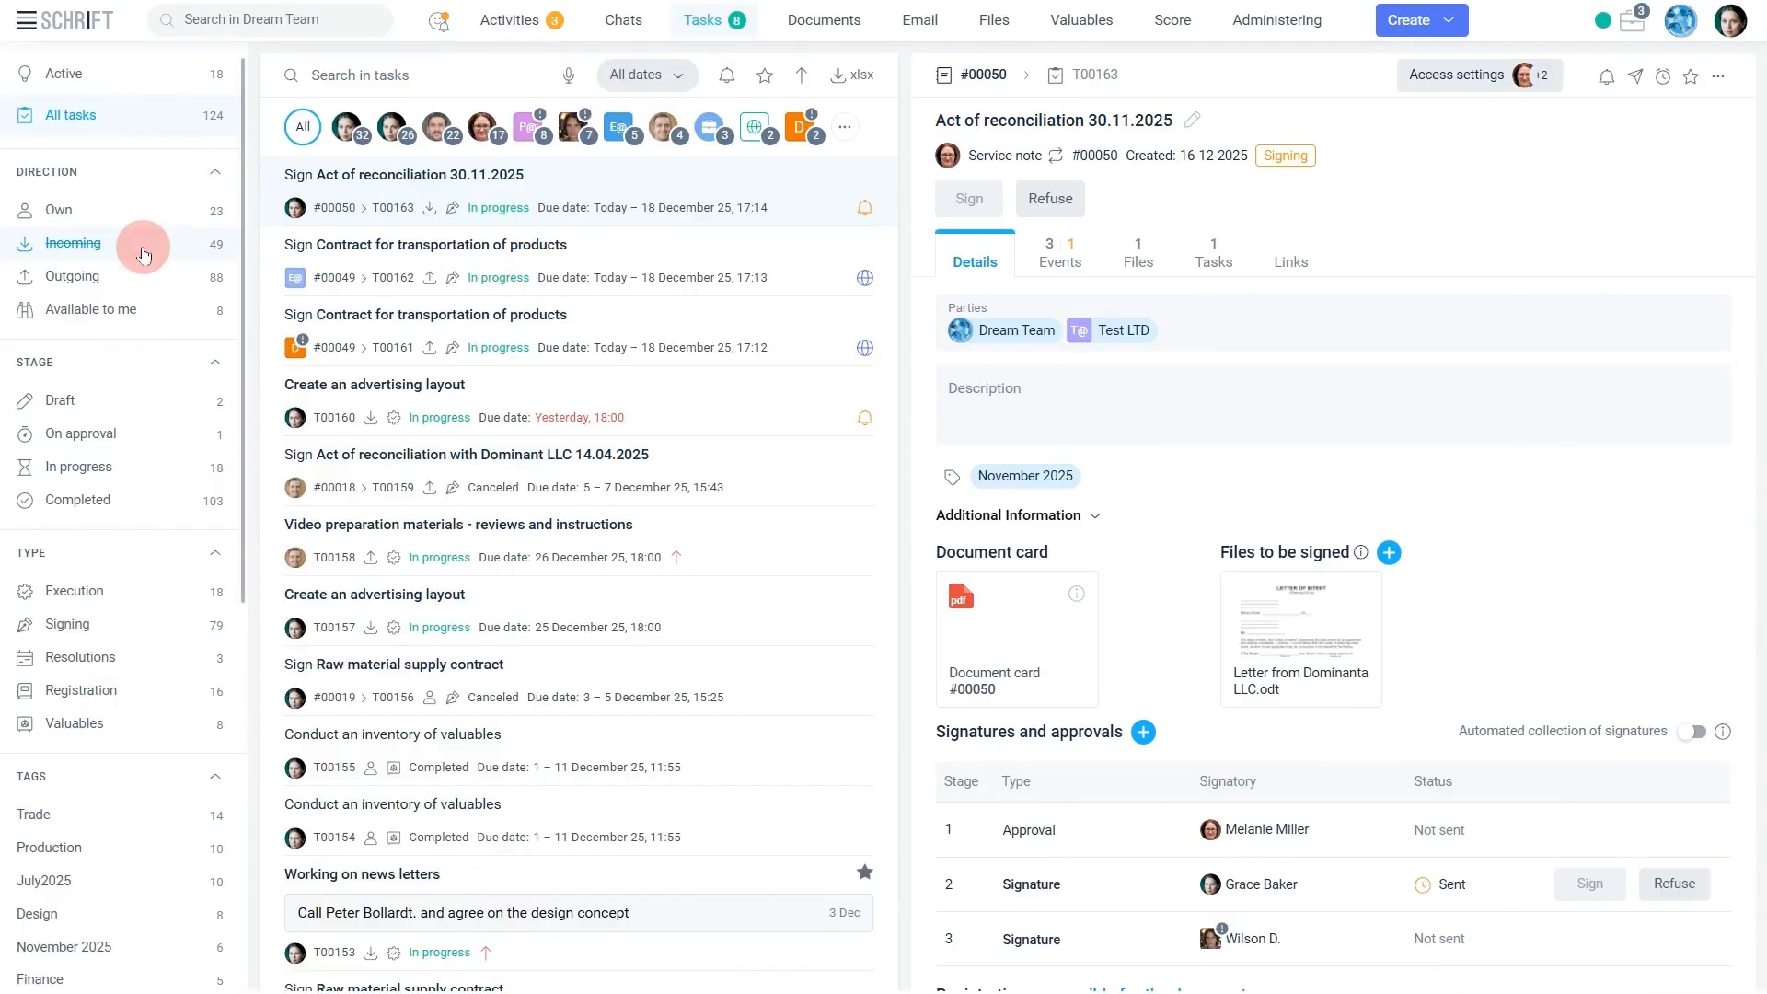
Filter the incoming tasks by the In progress stage, by the Signing type, and by the November 2025 tag.
click(143, 252)
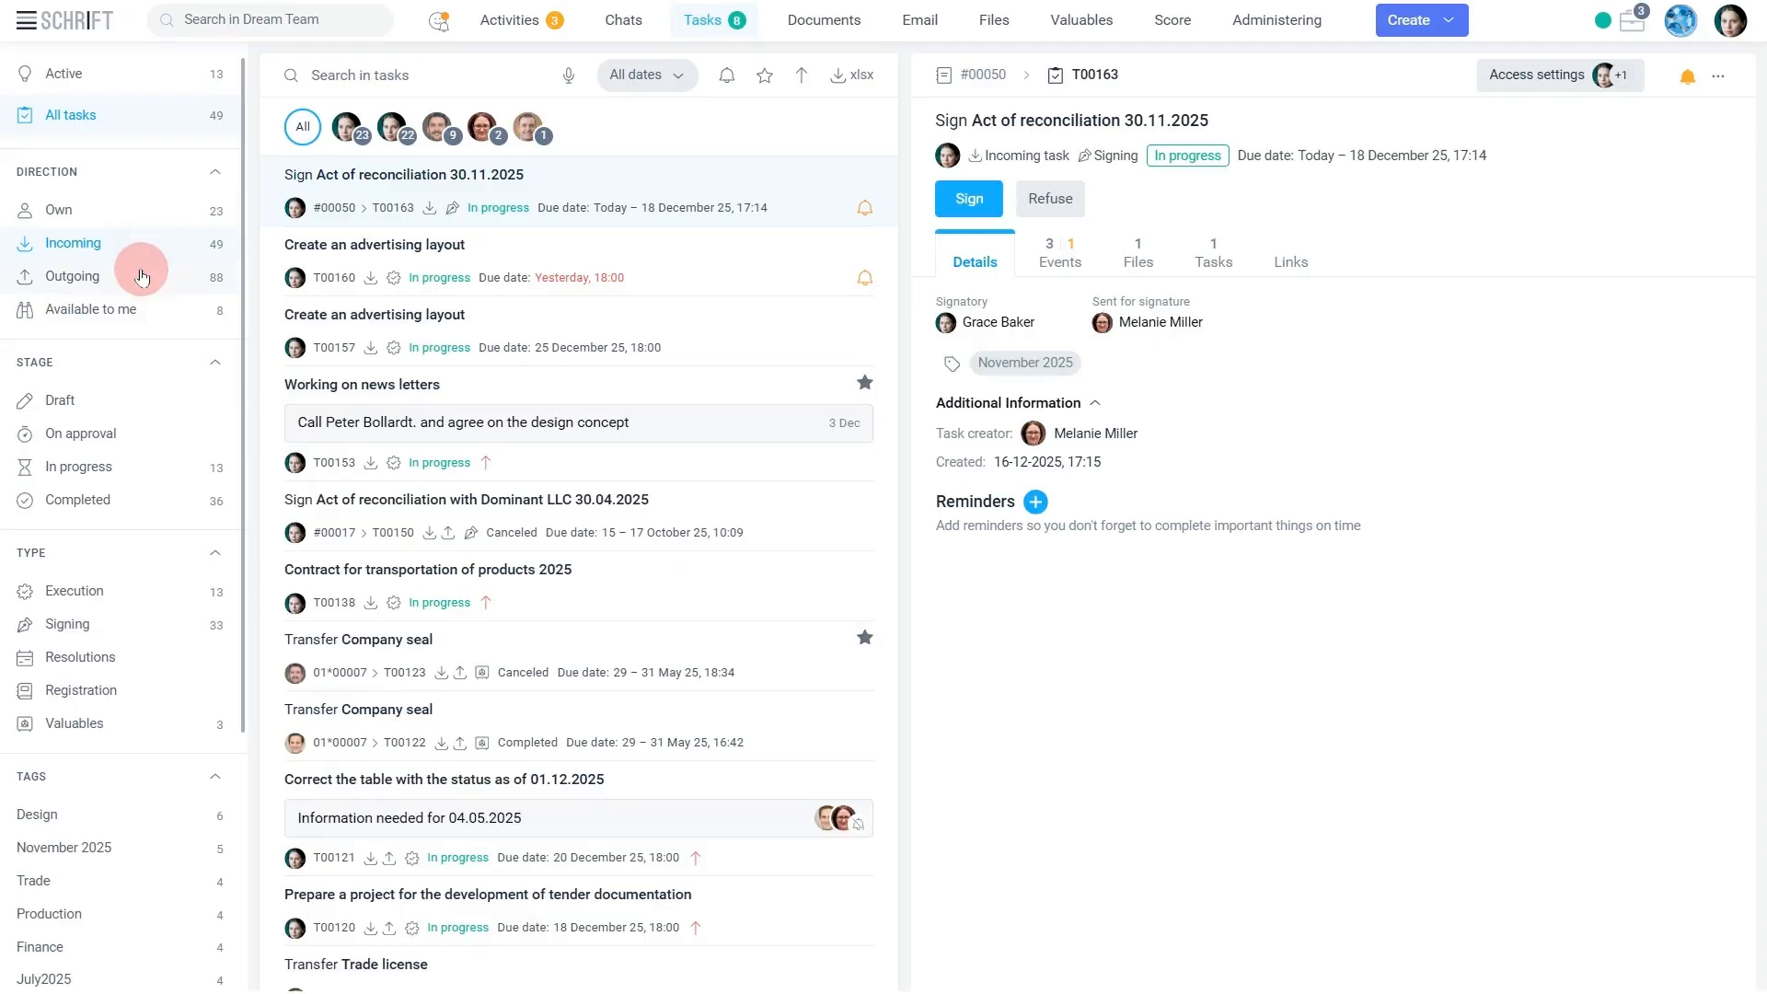
click(86, 469)
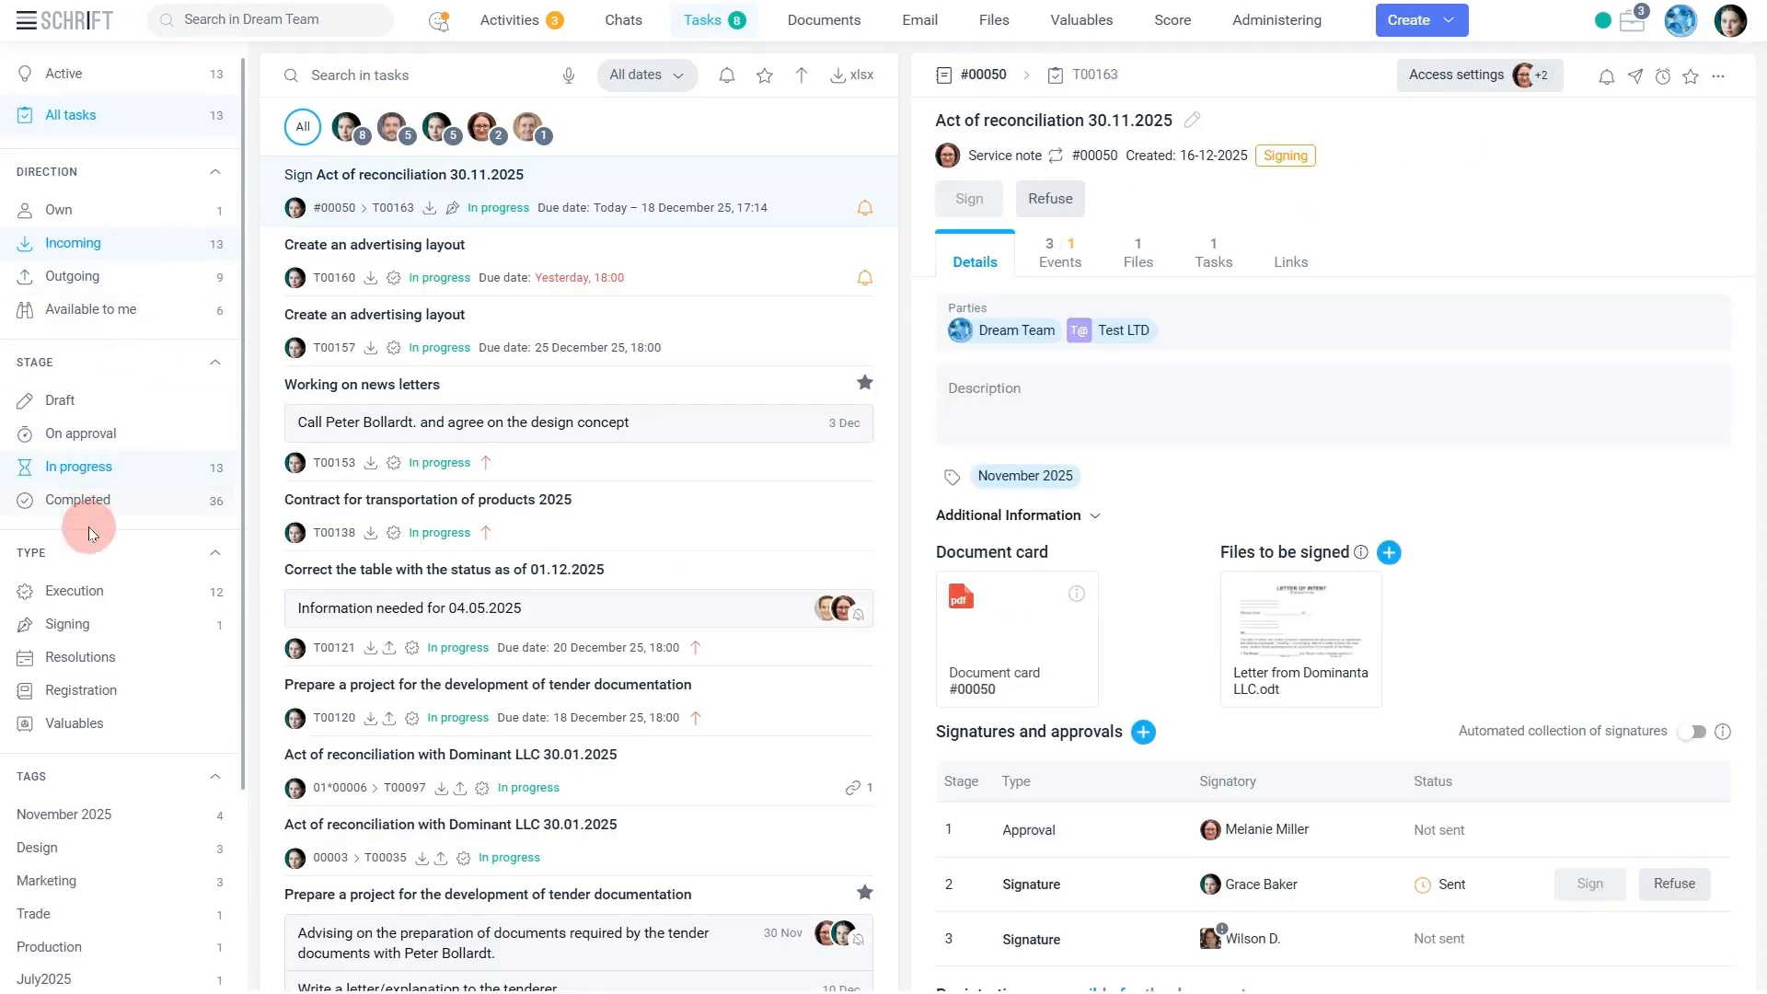
click(86, 635)
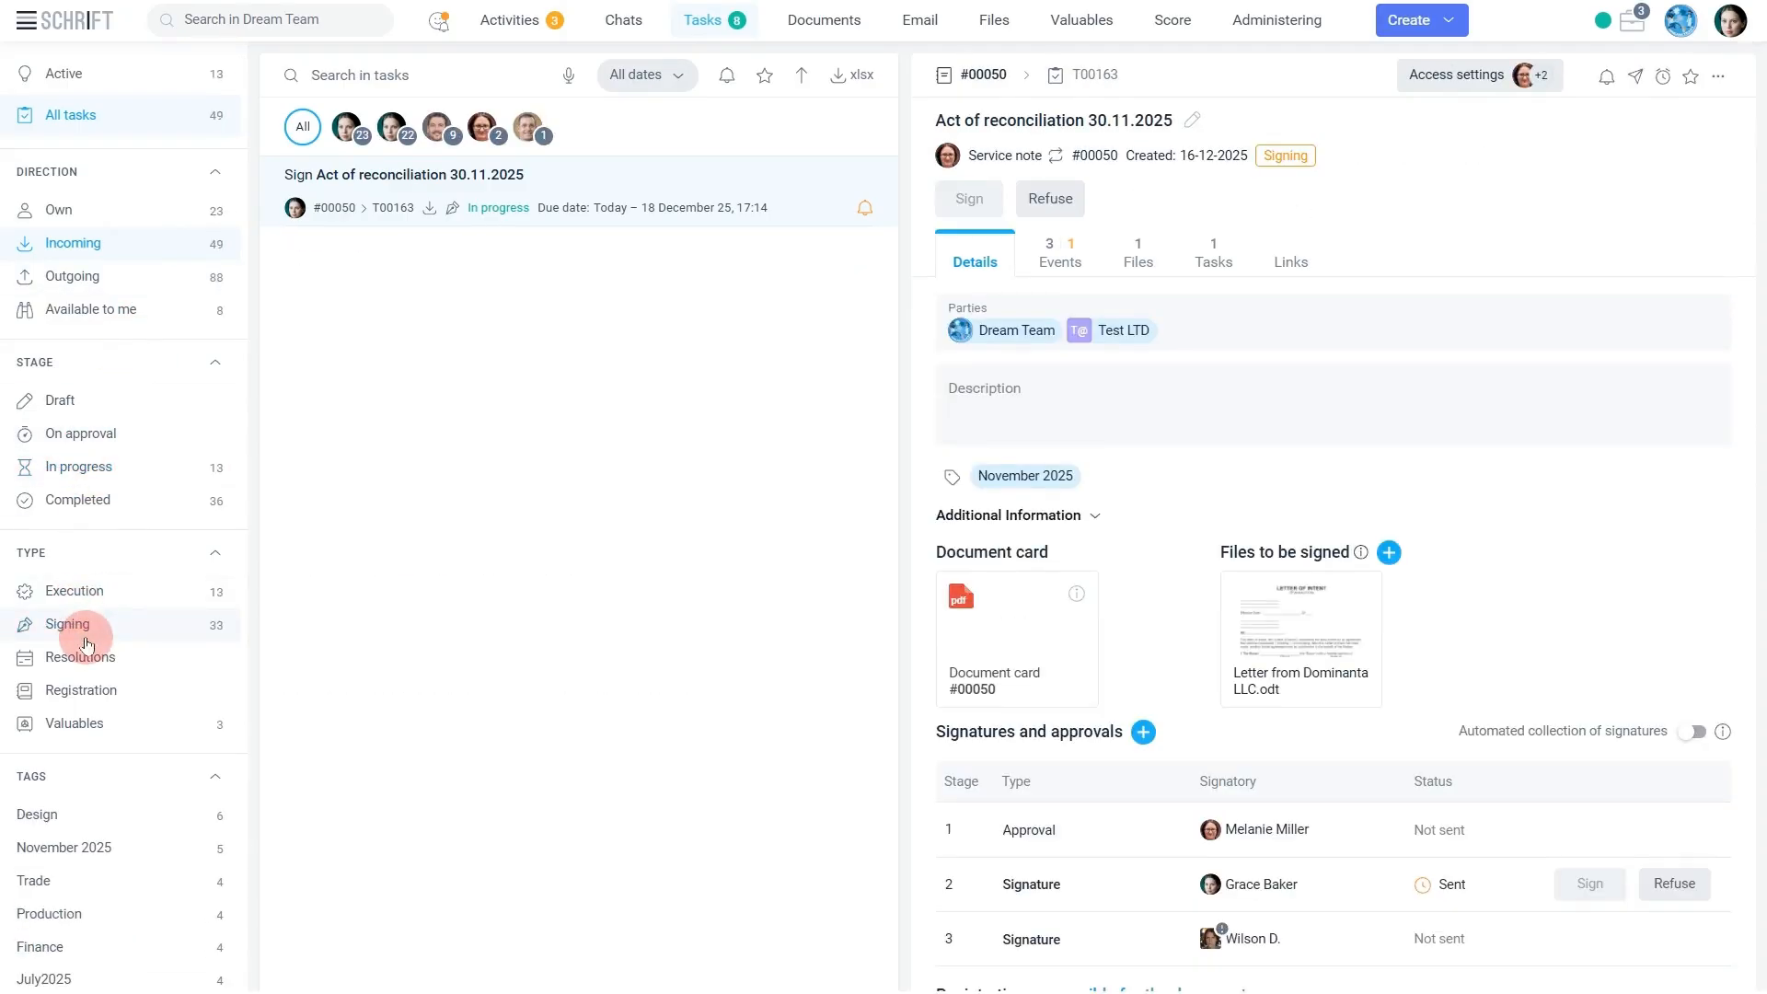
scroll(87, 642, down, 3)
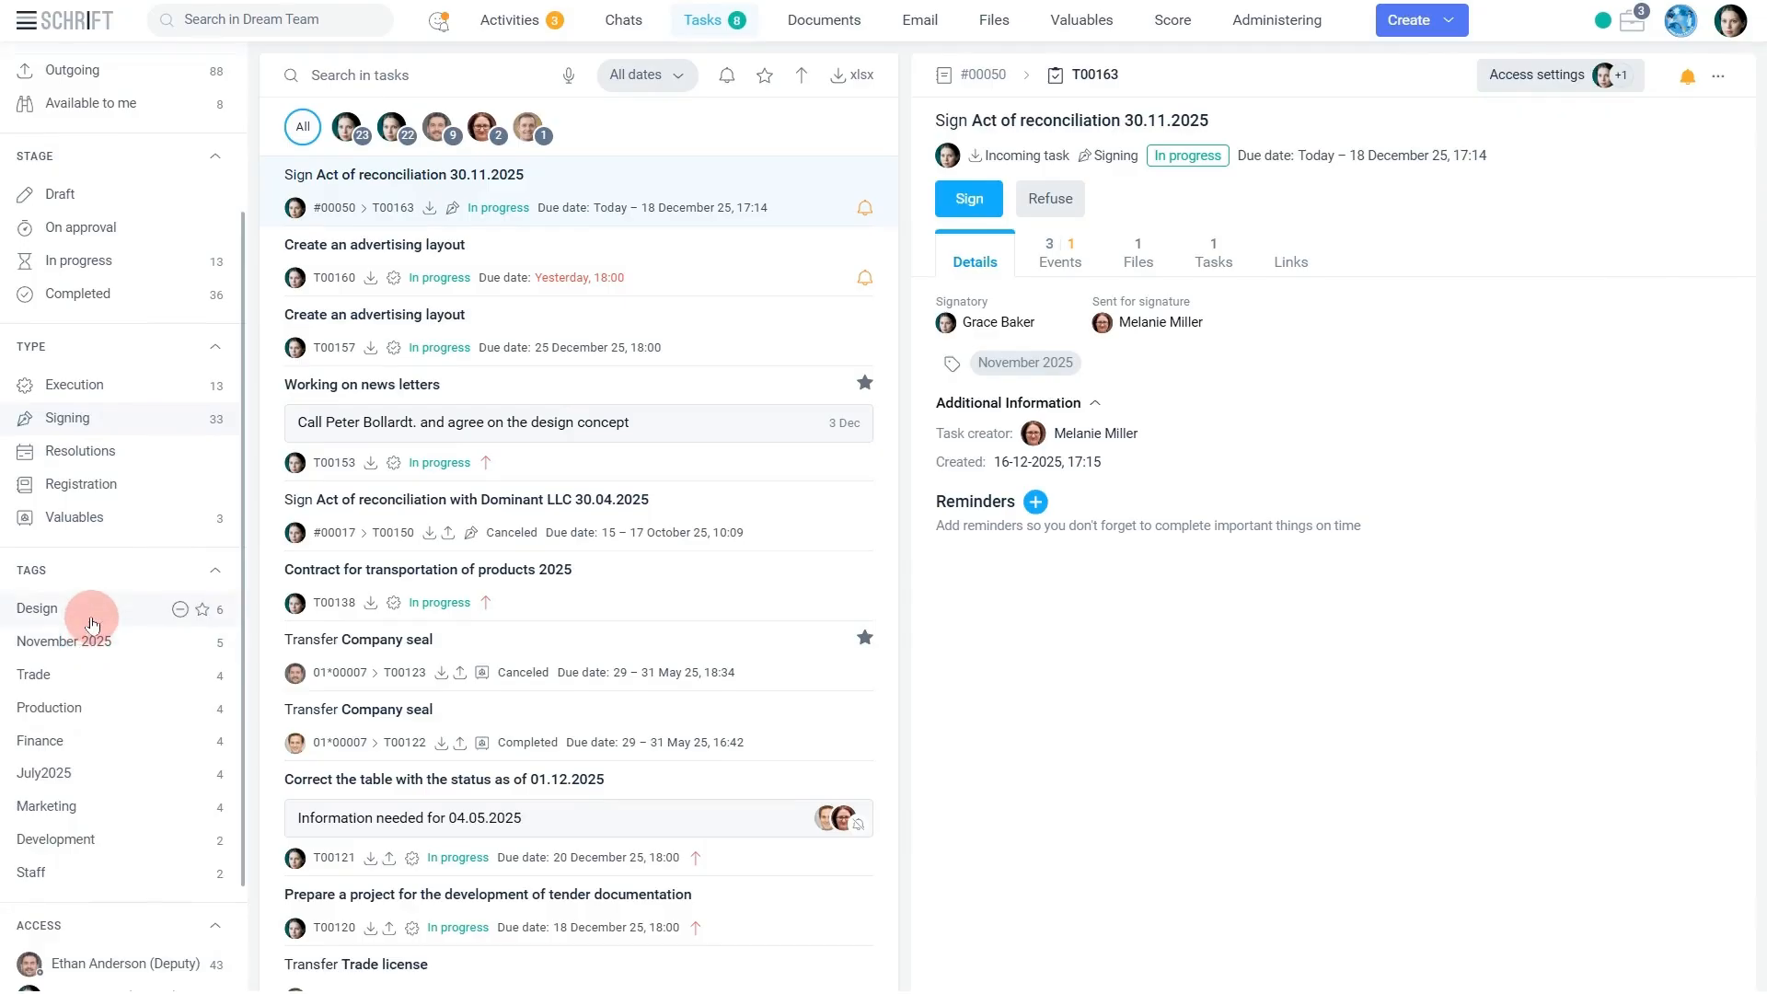
click(93, 638)
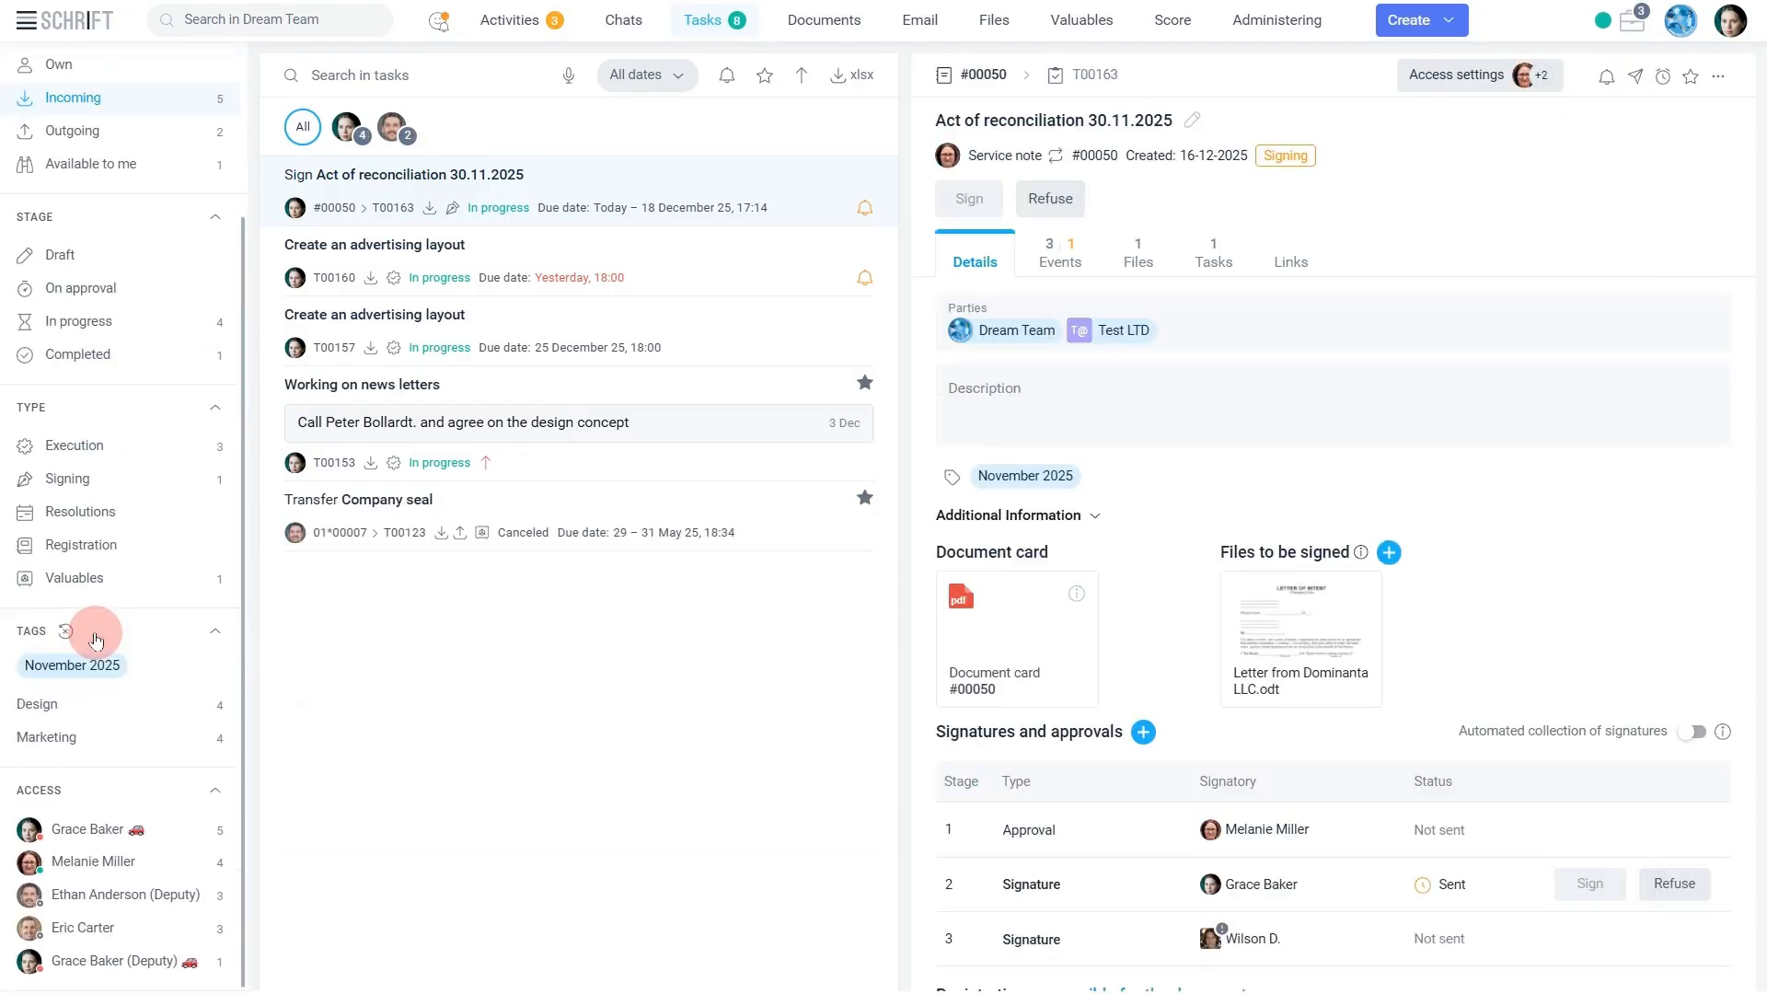